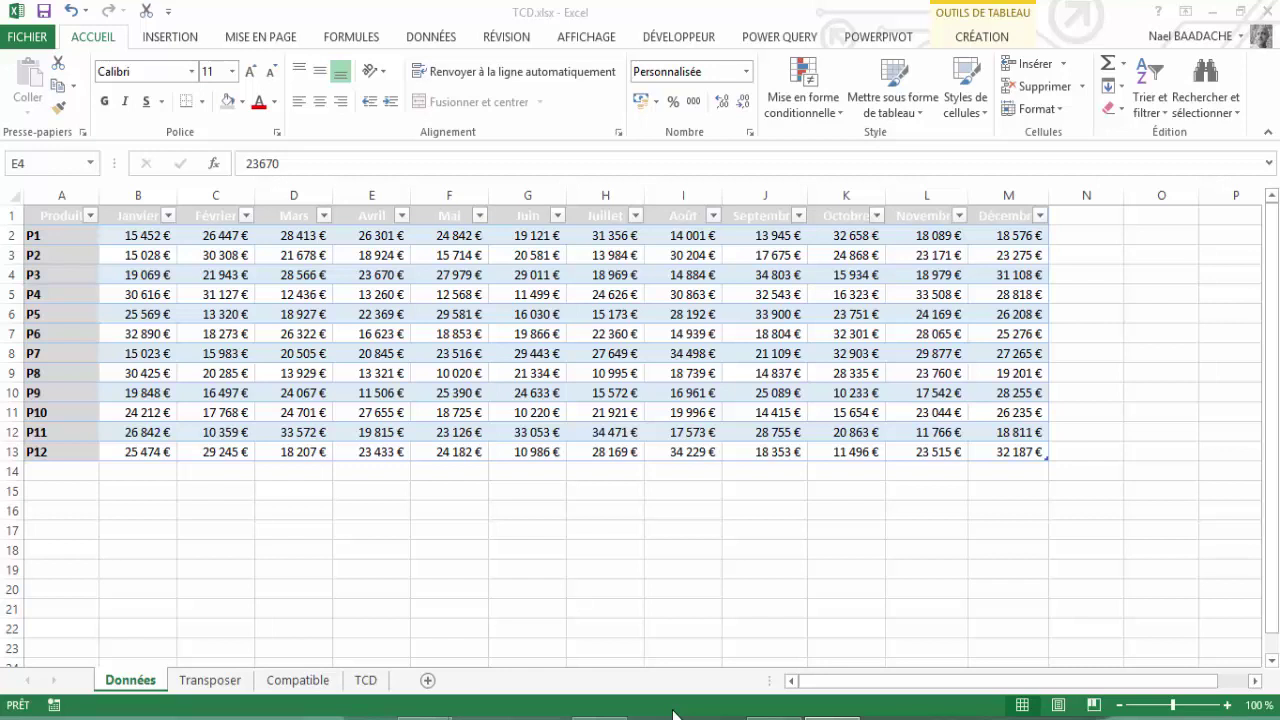
Check the Février values for P3 and P6, then the Mars row on Transposer.
click(198, 280)
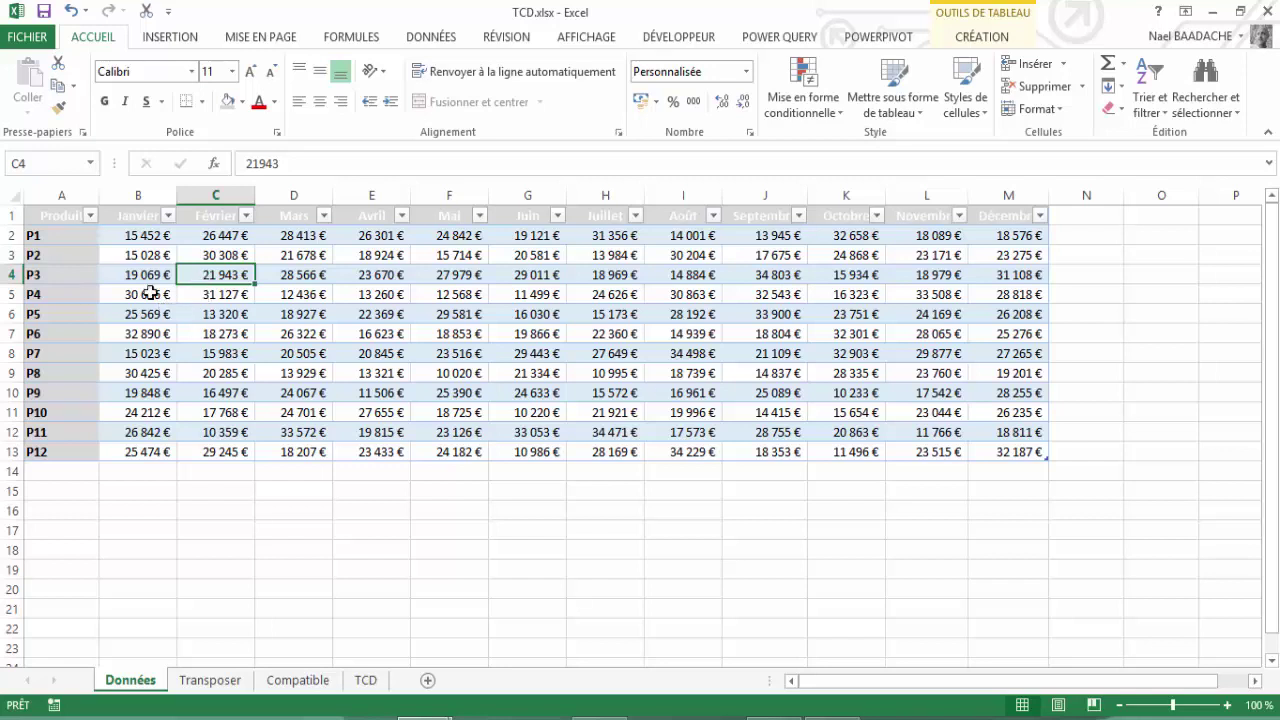
click(190, 332)
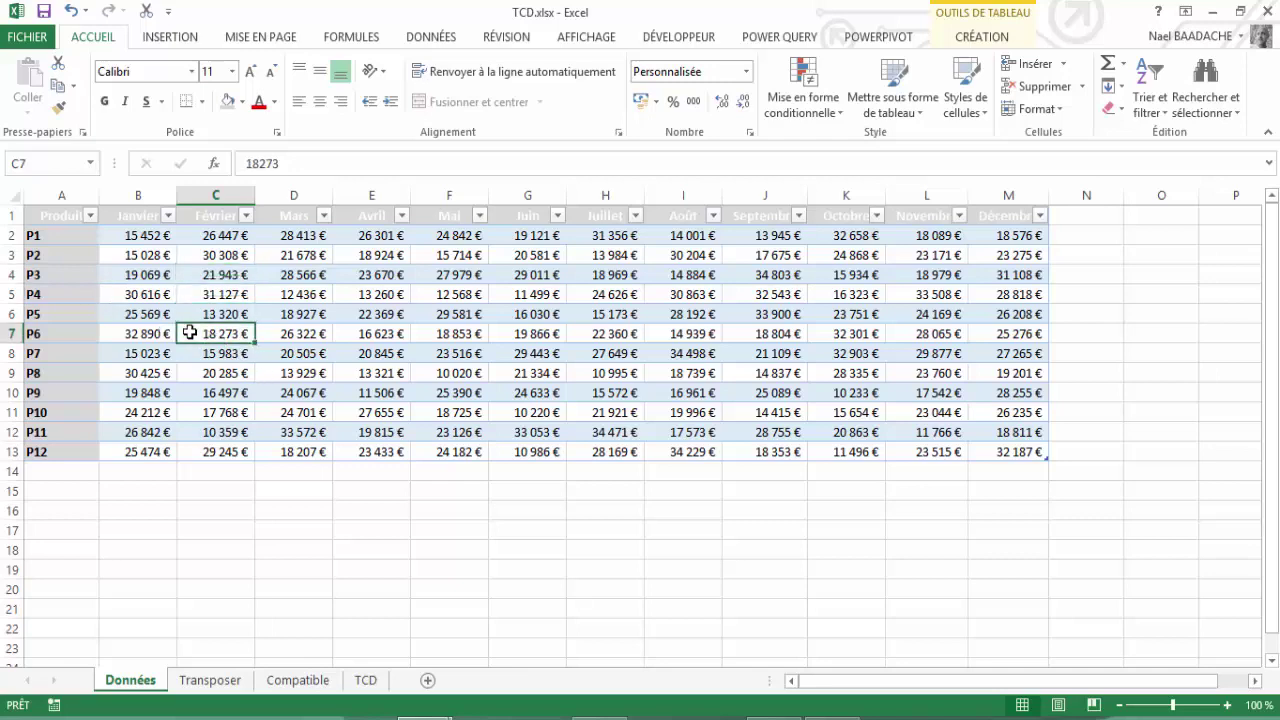
click(210, 681)
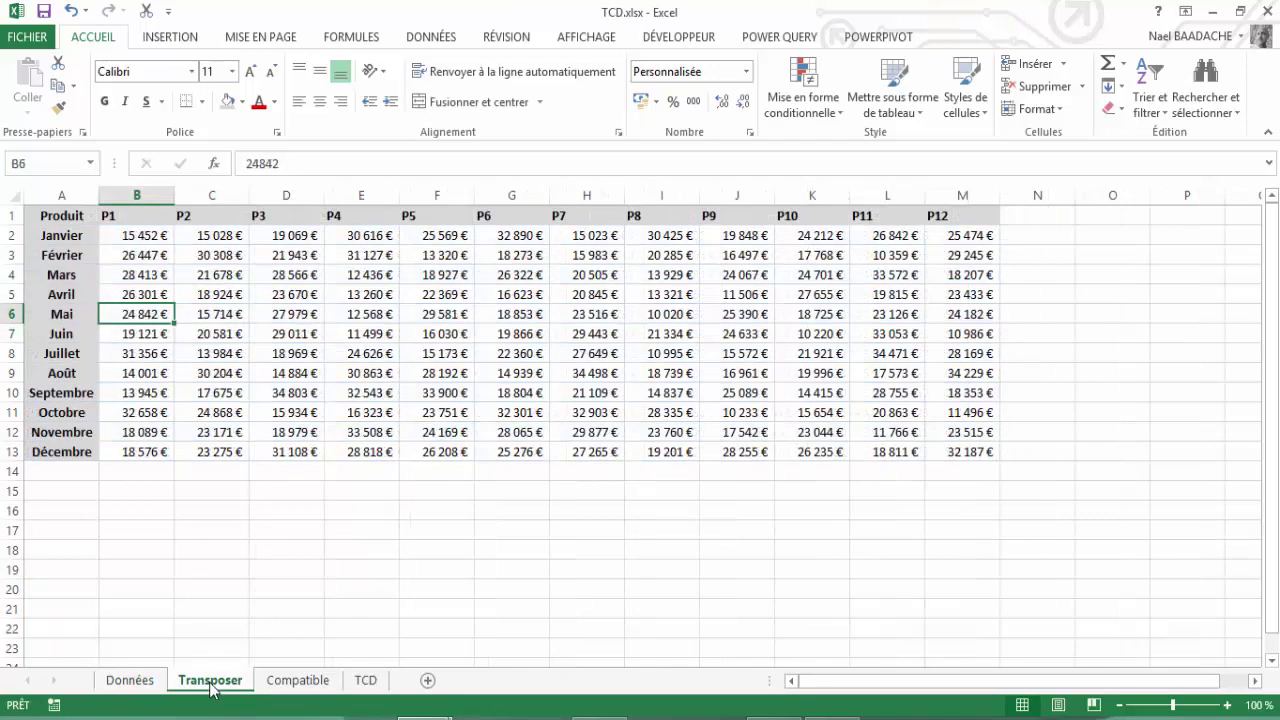
click(88, 266)
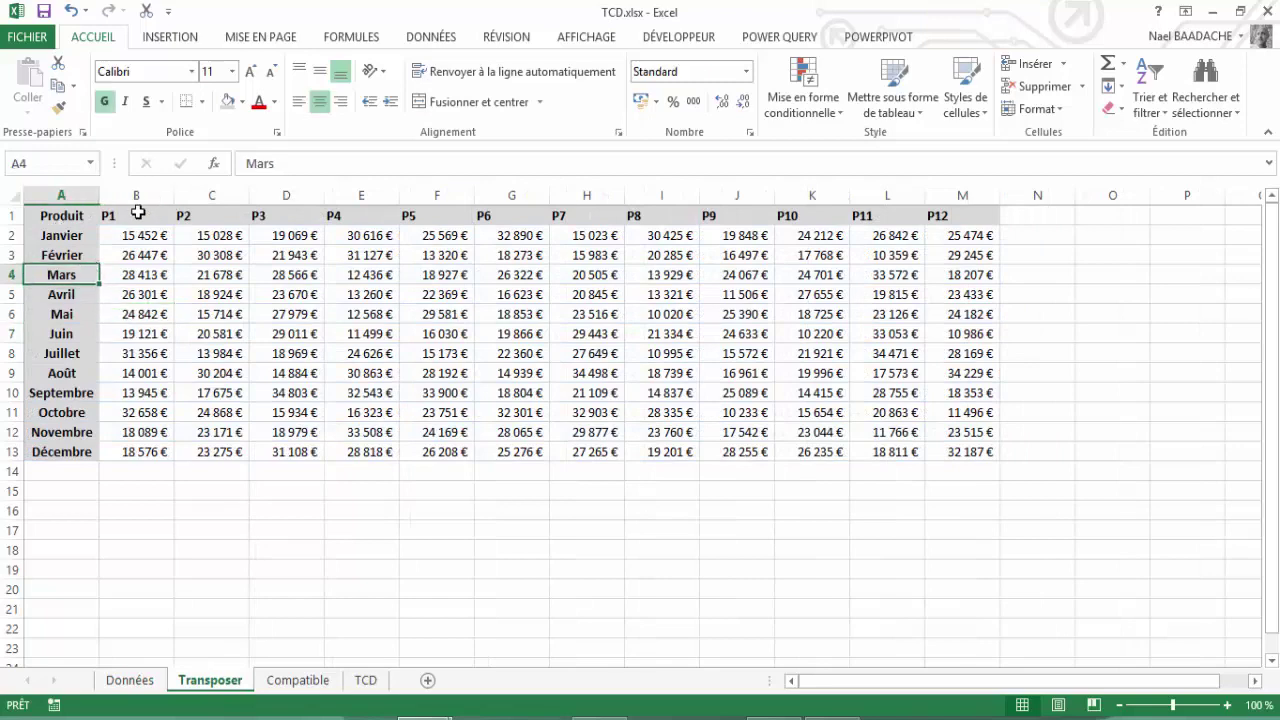
Select the Données product and month headers, then return to the Transposer sheet.
click(135, 681)
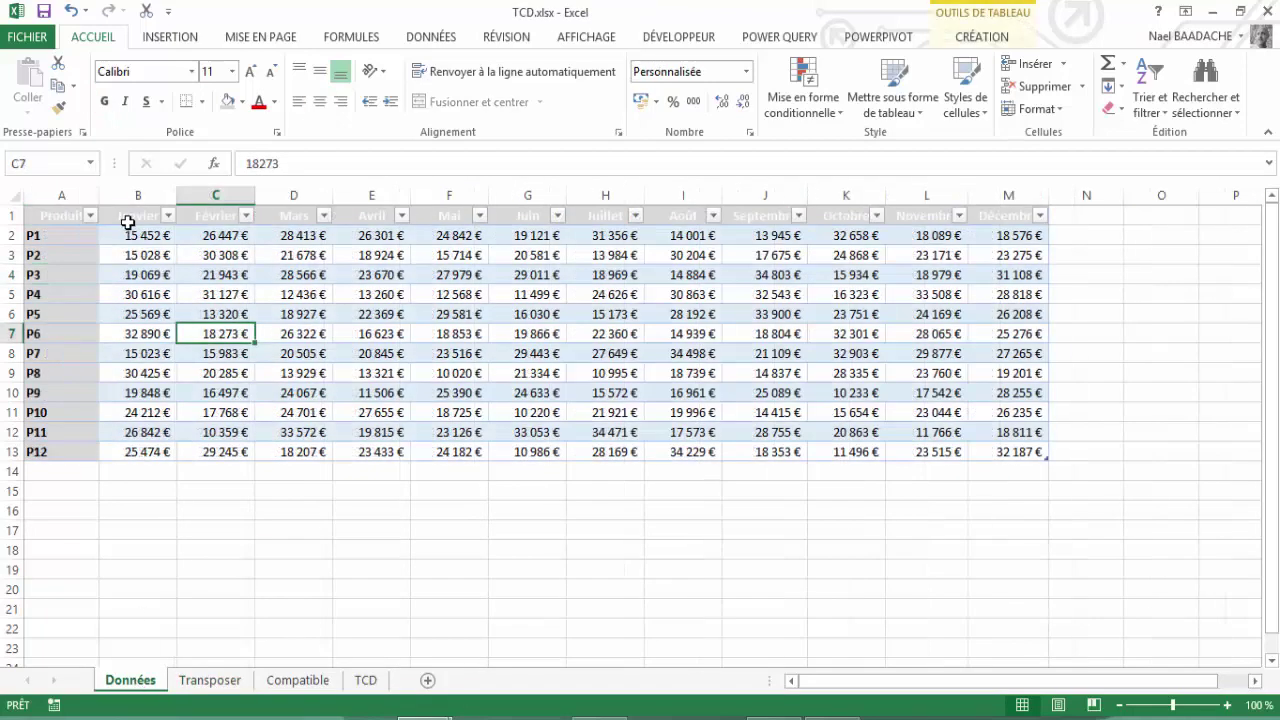
click(65, 214)
drag(65, 214, 940, 215)
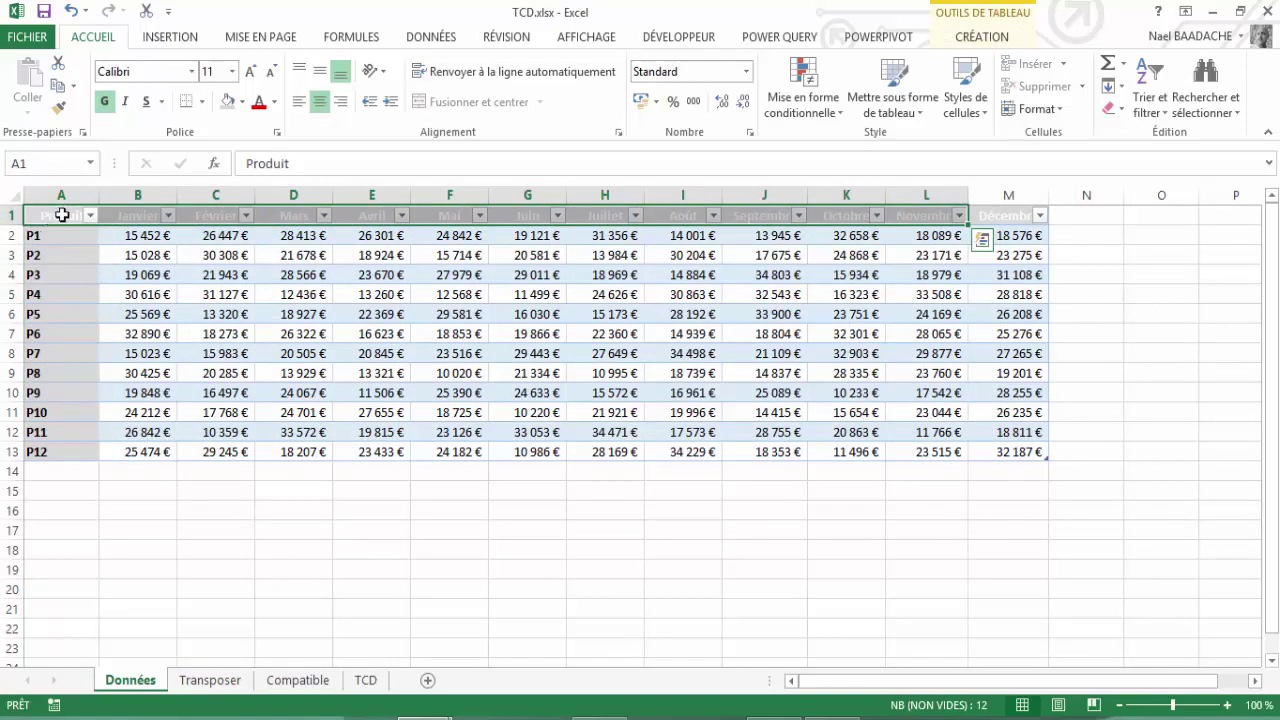
drag(60, 214, 45, 373)
click(210, 680)
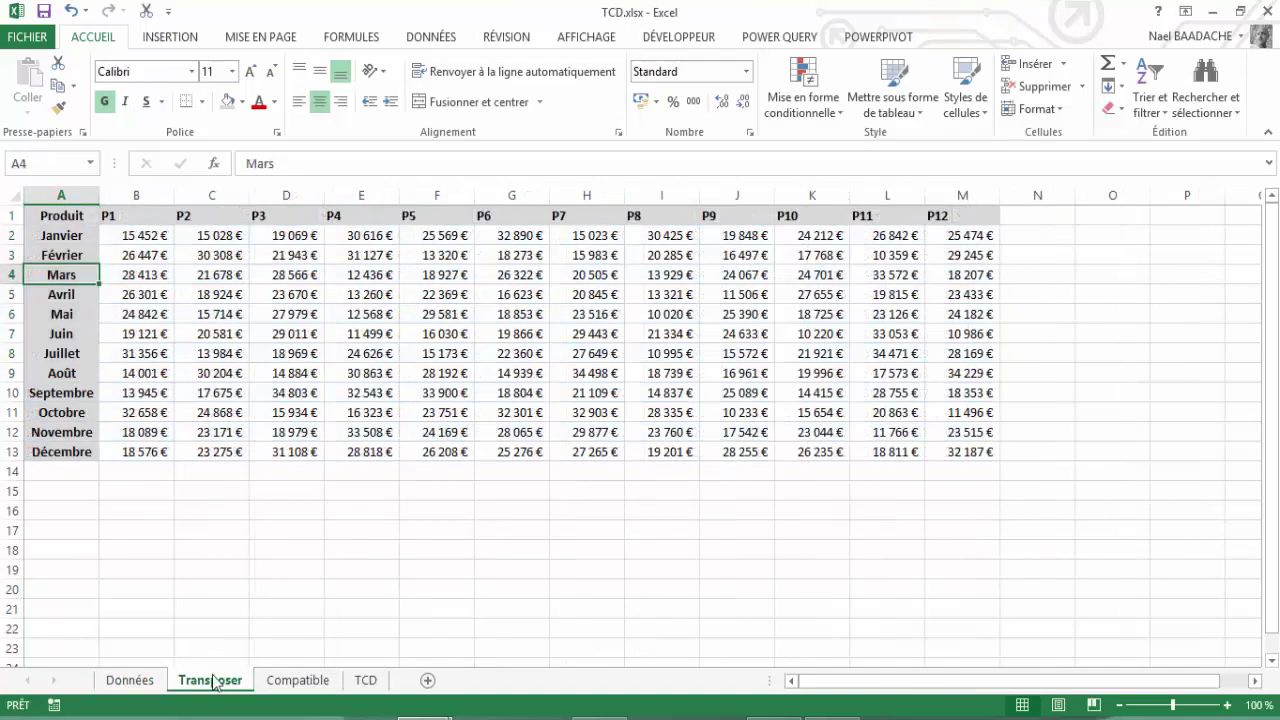
Select the Avril and Mars cells for P1 and P3 and show the POWER QUERY commands.
click(112, 295)
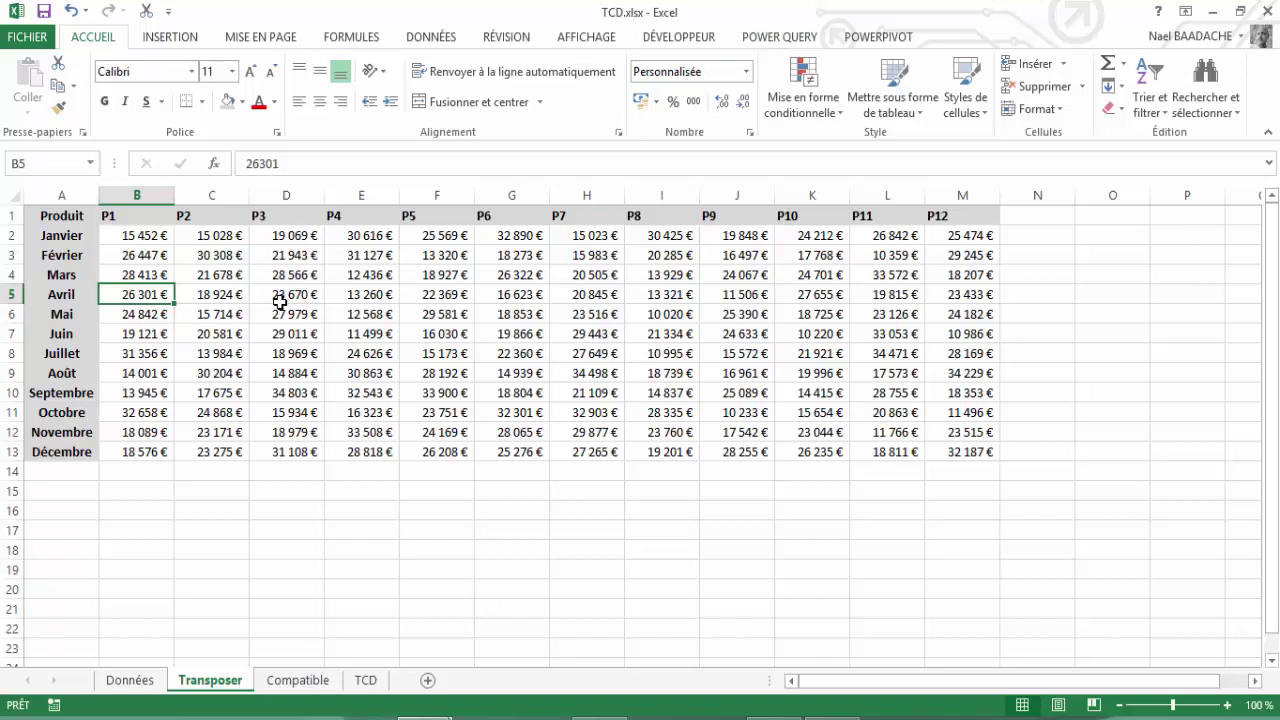
click(263, 292)
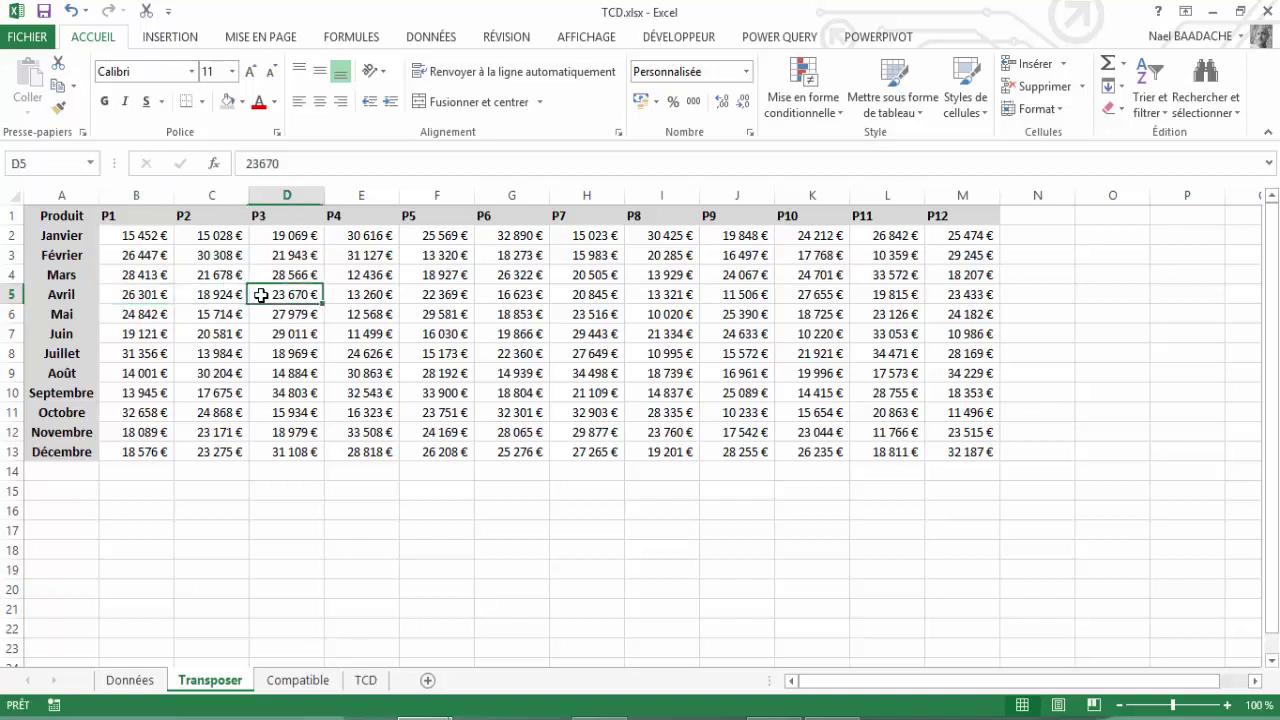
click(173, 275)
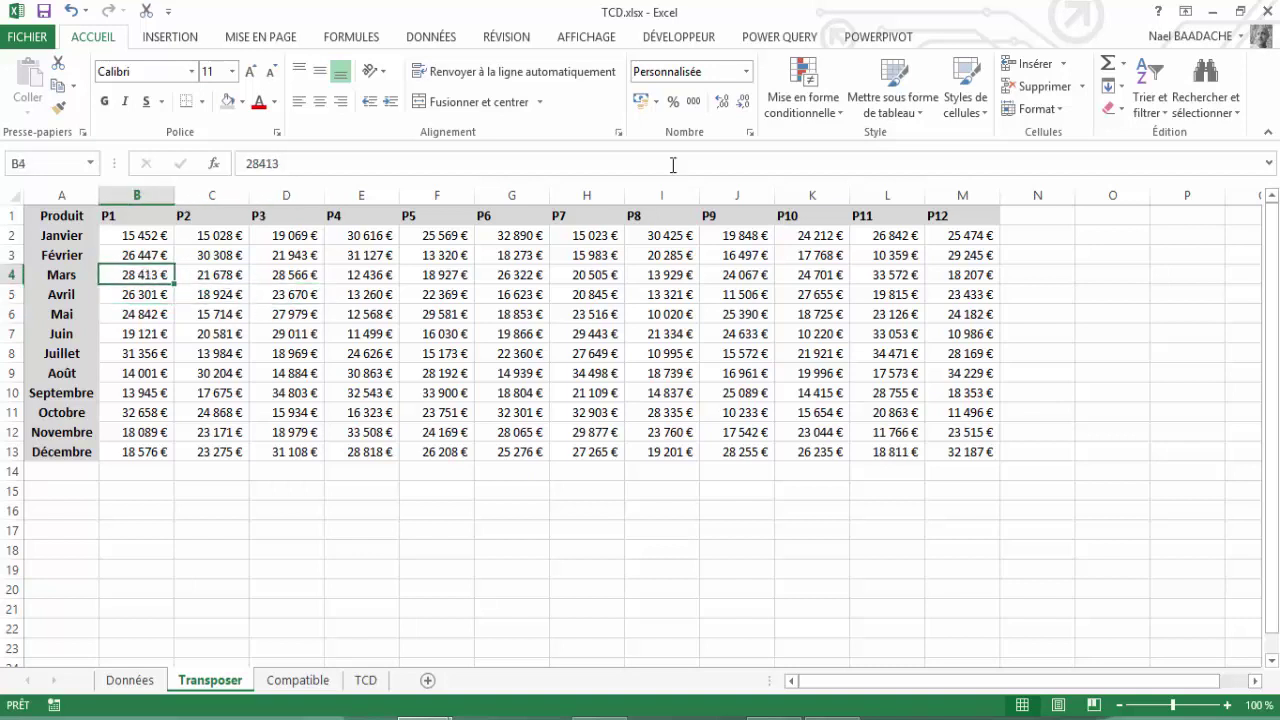
click(787, 40)
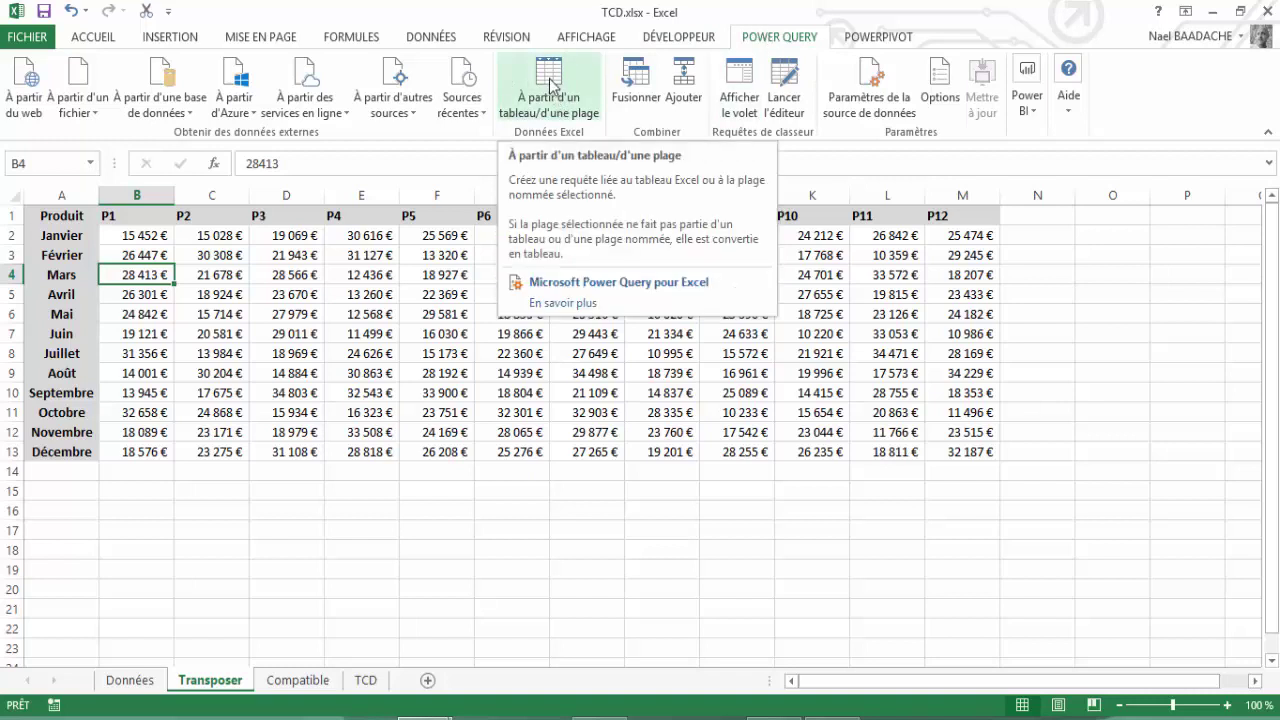
Create query Tableau3 from the table range $A$1:$M$13 with headers.
click(290, 328)
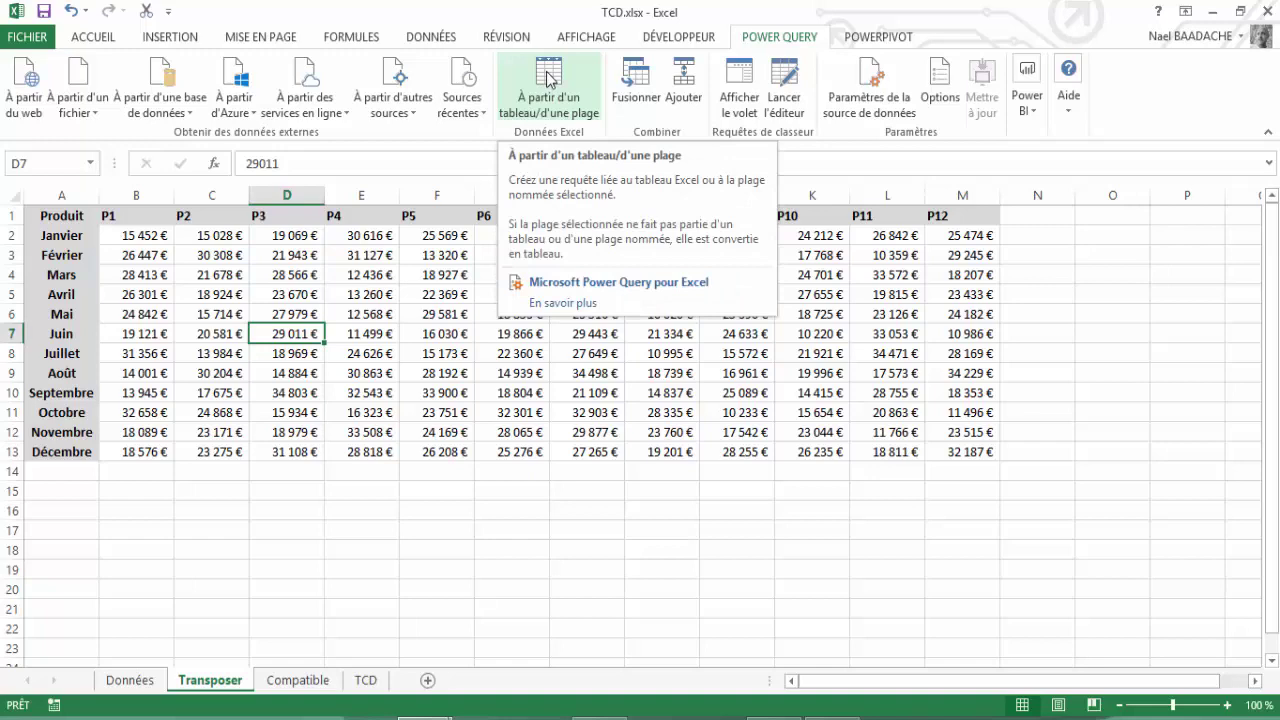
click(310, 314)
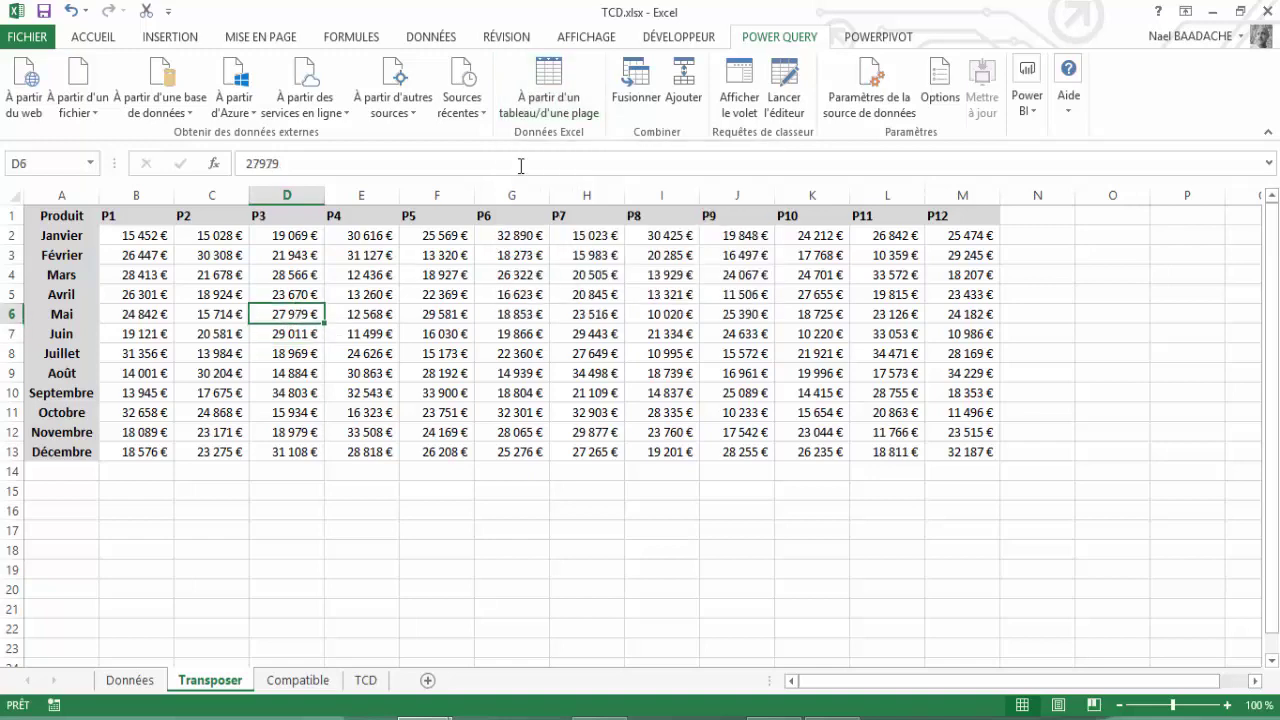
click(547, 83)
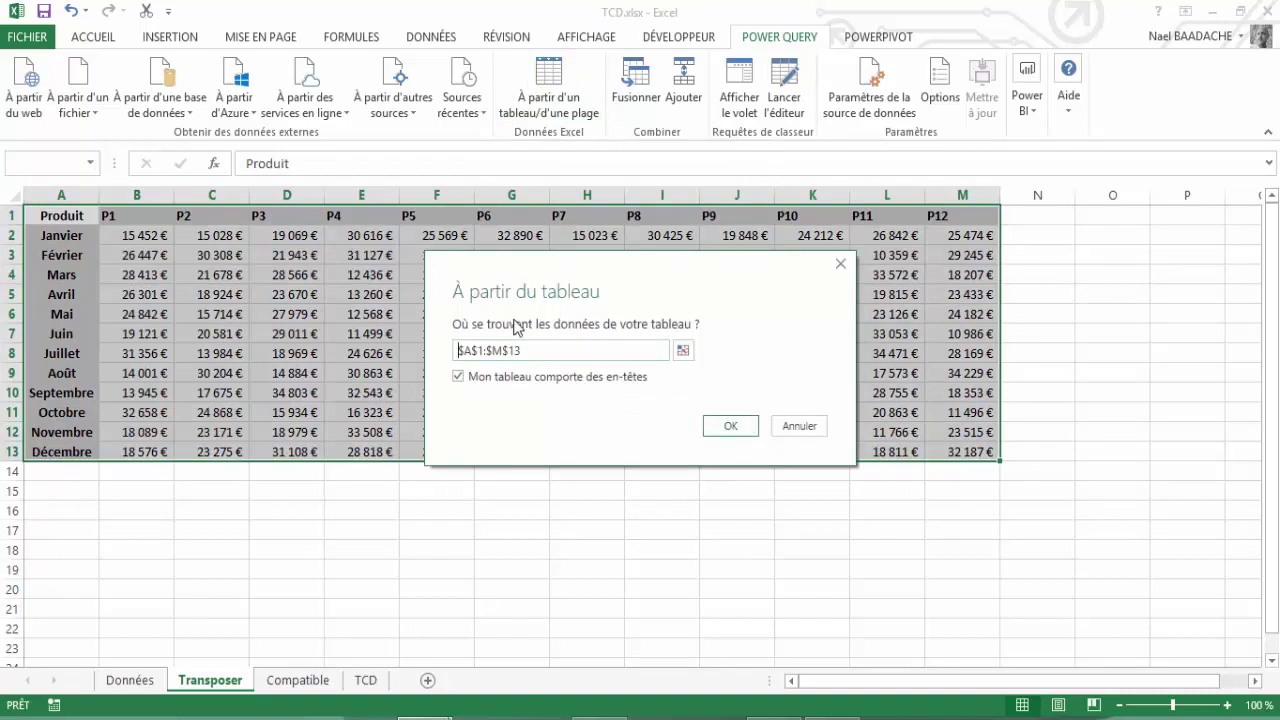
click(728, 430)
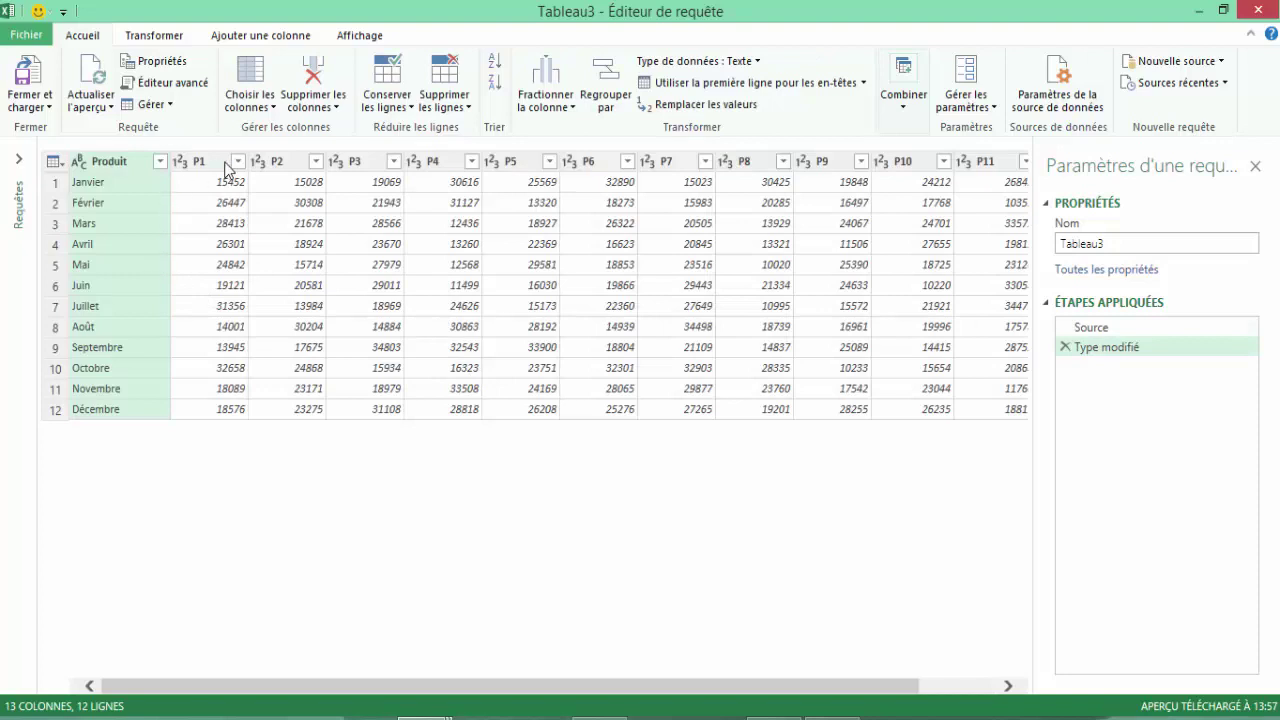
Unpivot all columns except Produit, giving 144 Produit/Attribut/Valeur rows.
click(158, 40)
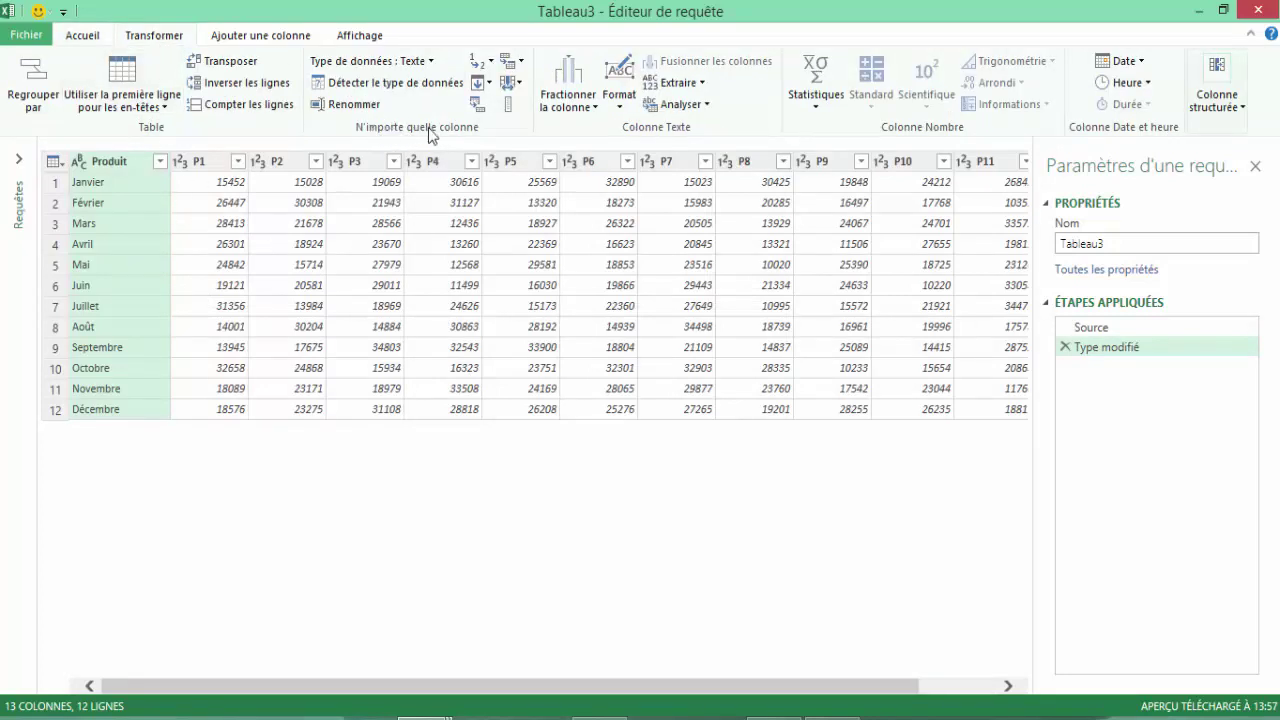
click(522, 62)
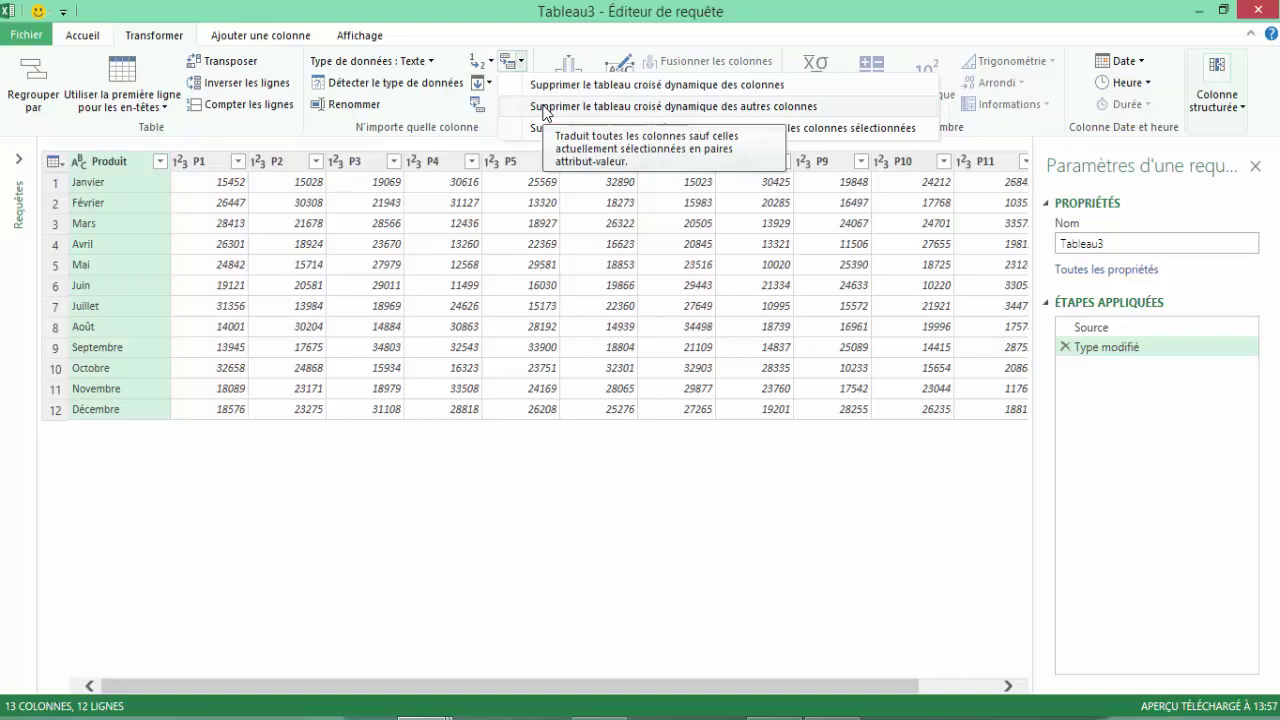
click(545, 108)
click(120, 244)
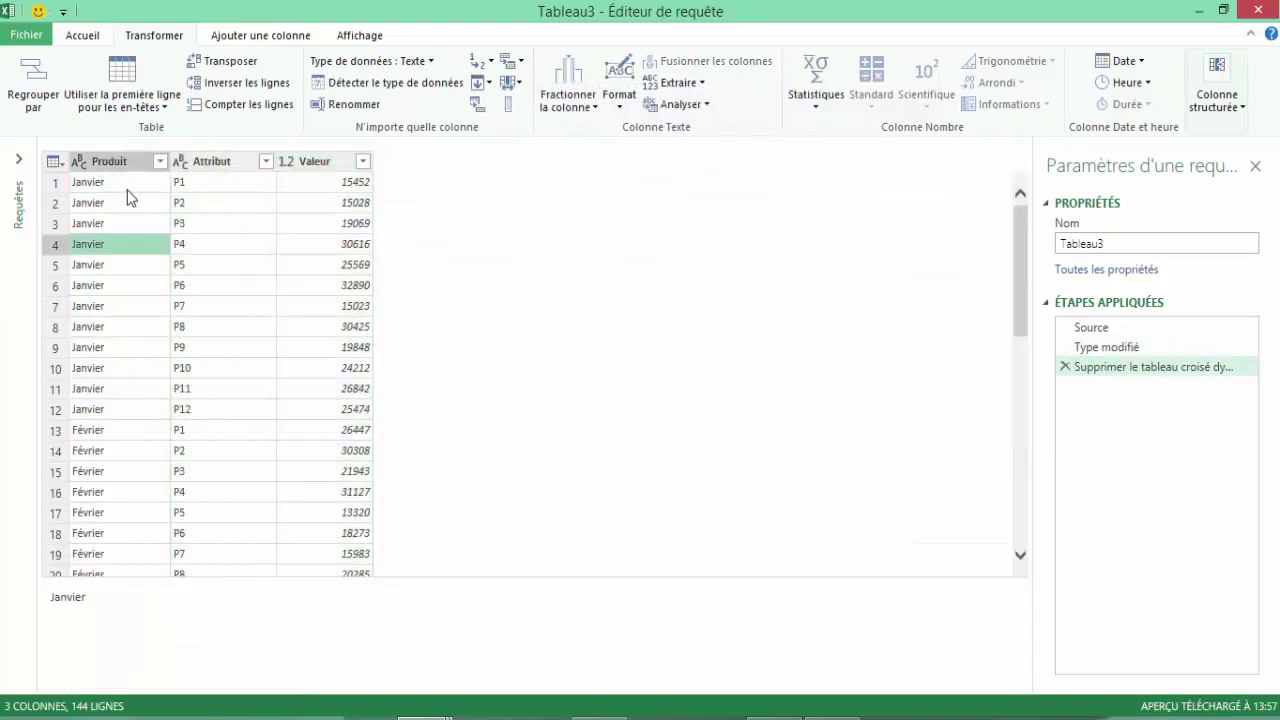
Review the unpivoted rows, then close and load them to new sheet Feuil6 as Tableau3_2.
scroll(127, 197, down, 1)
scroll(127, 197, down, 2)
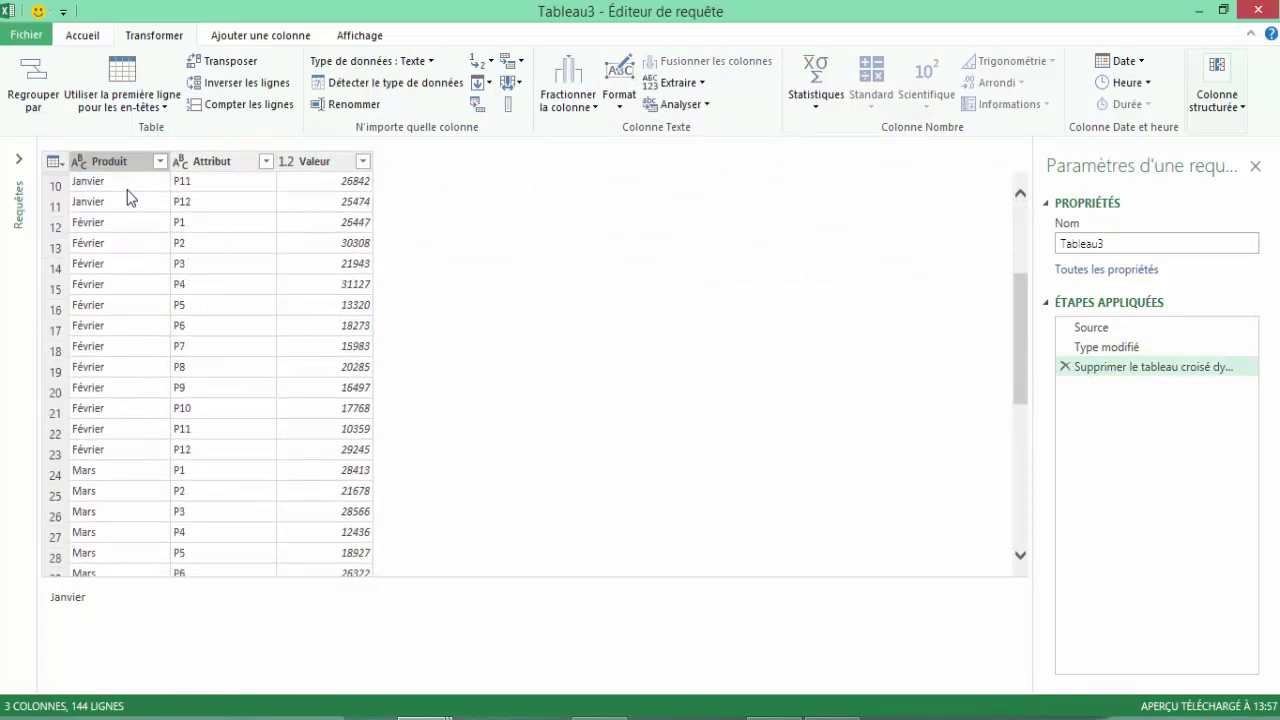
scroll(127, 197, down, 3)
scroll(127, 197, down, 3)
scroll(127, 197, down, 4)
scroll(127, 197, down, 3)
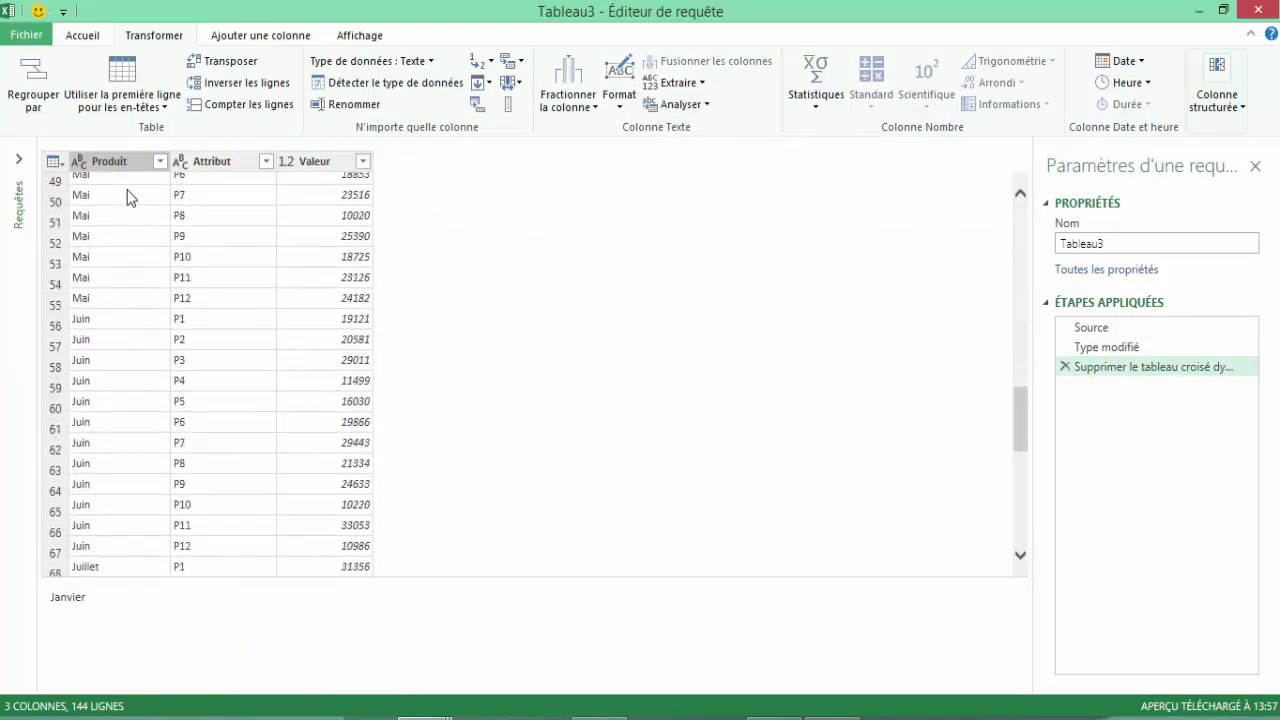
scroll(127, 197, down, 1)
scroll(127, 197, up, 13)
scroll(127, 197, up, 4)
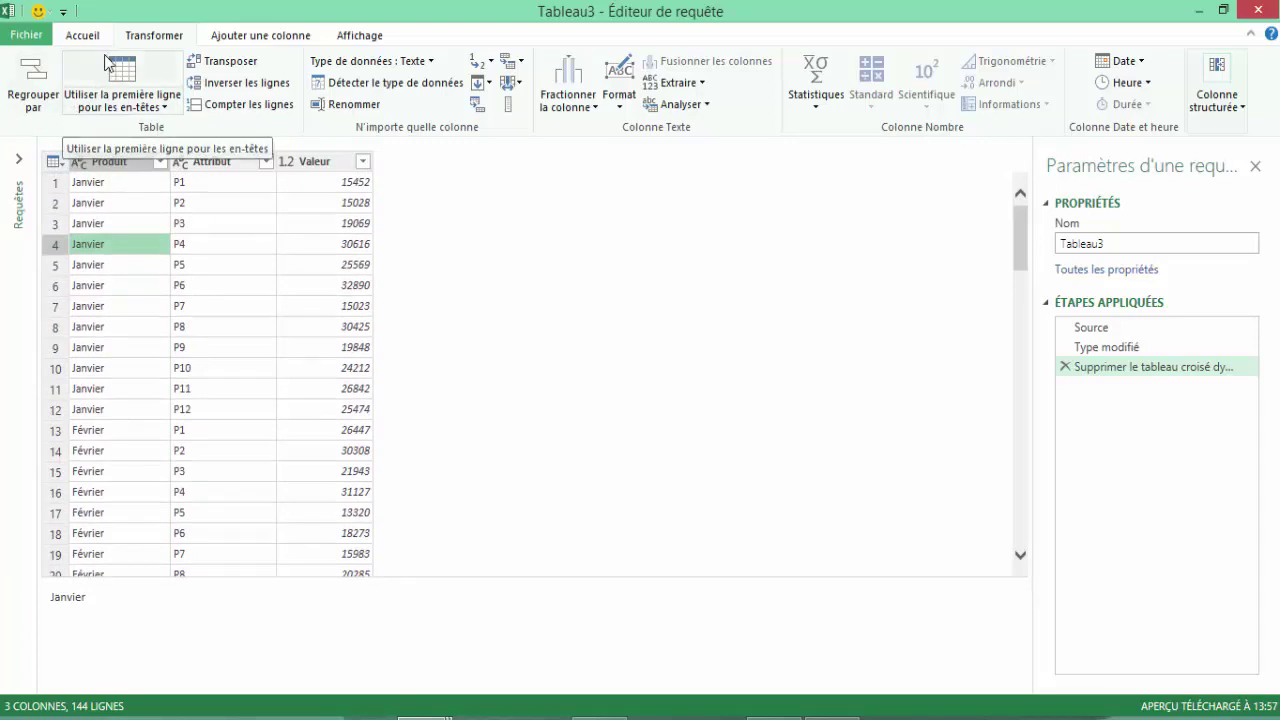
click(83, 35)
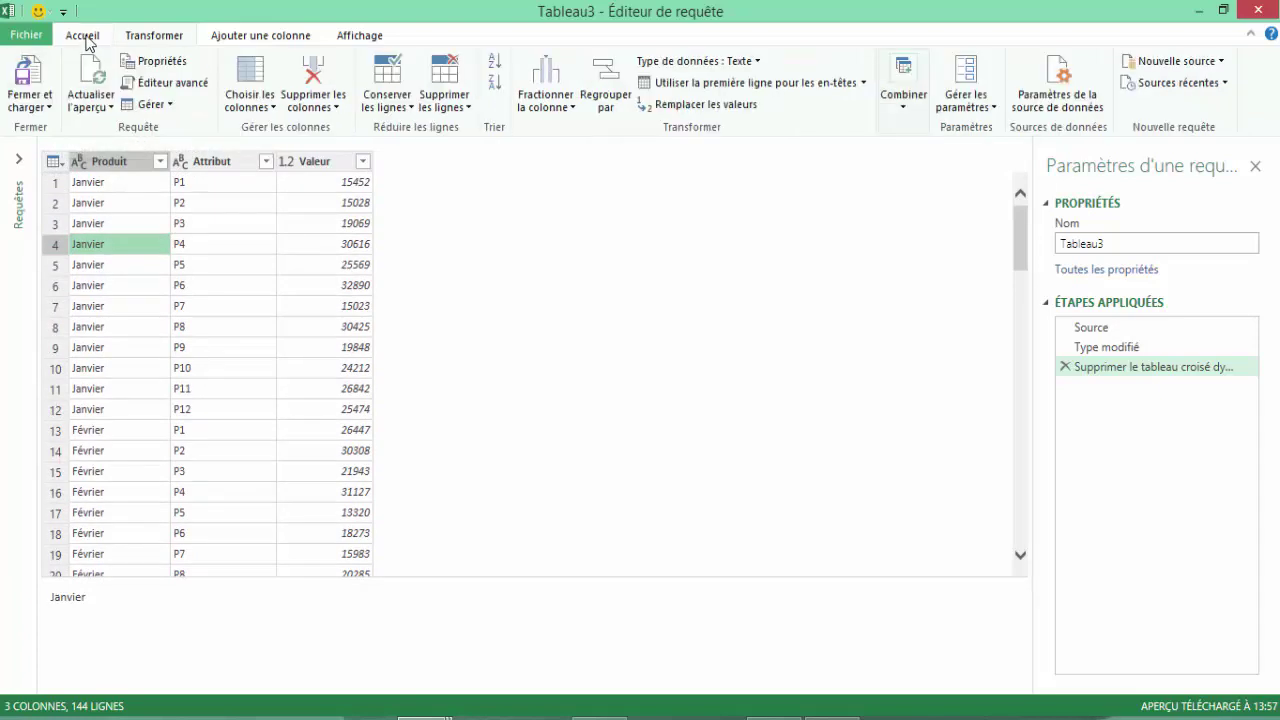
click(42, 108)
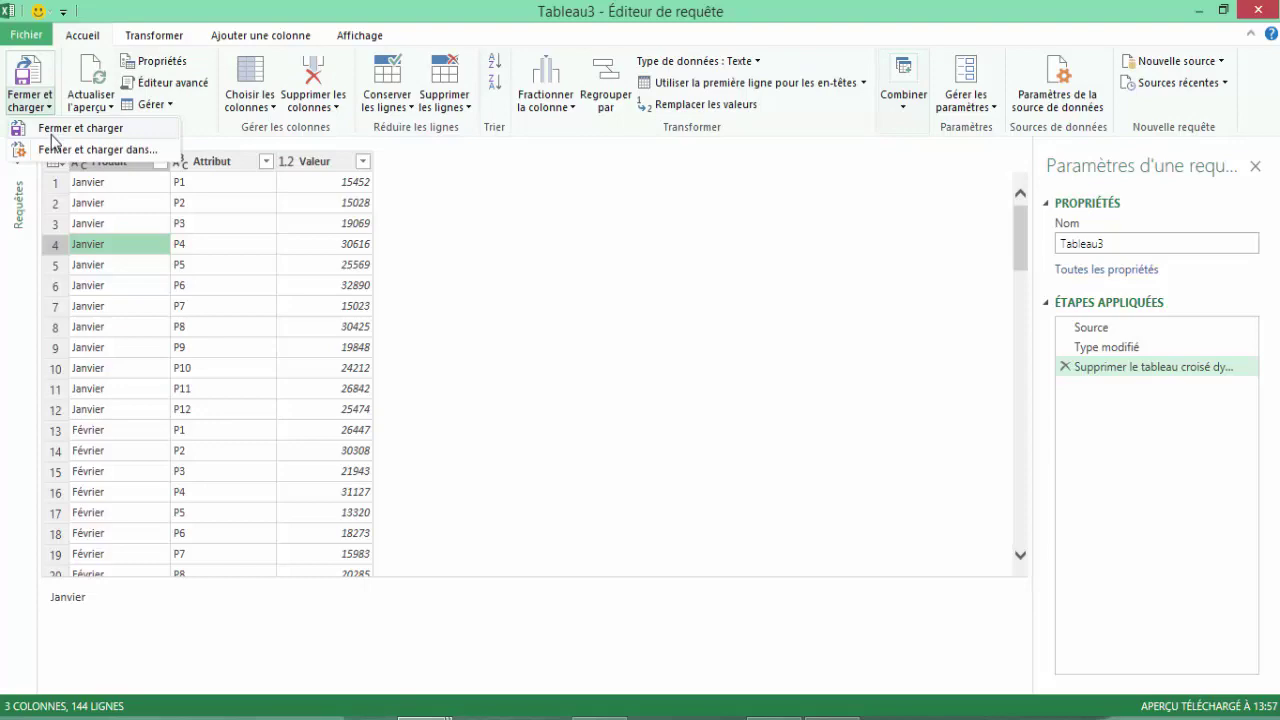
click(55, 128)
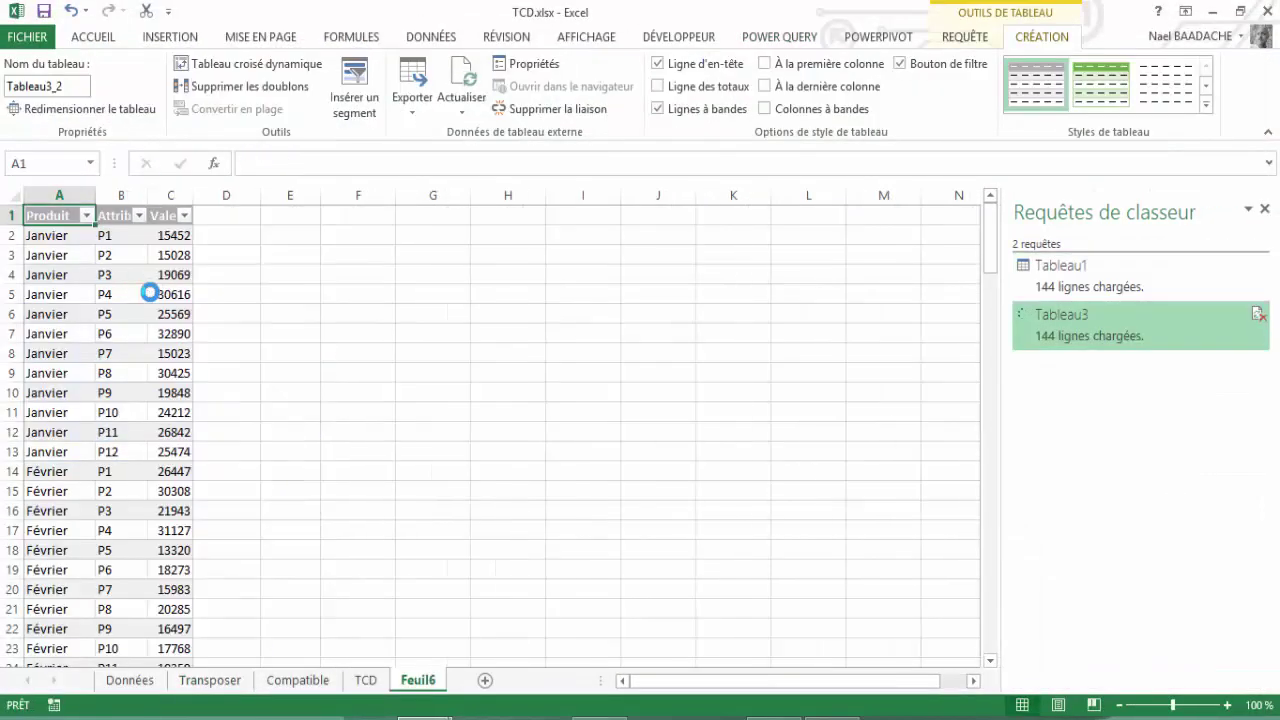
Insert a pivot table from Tableau3_2, placed on a new worksheet.
click(110, 353)
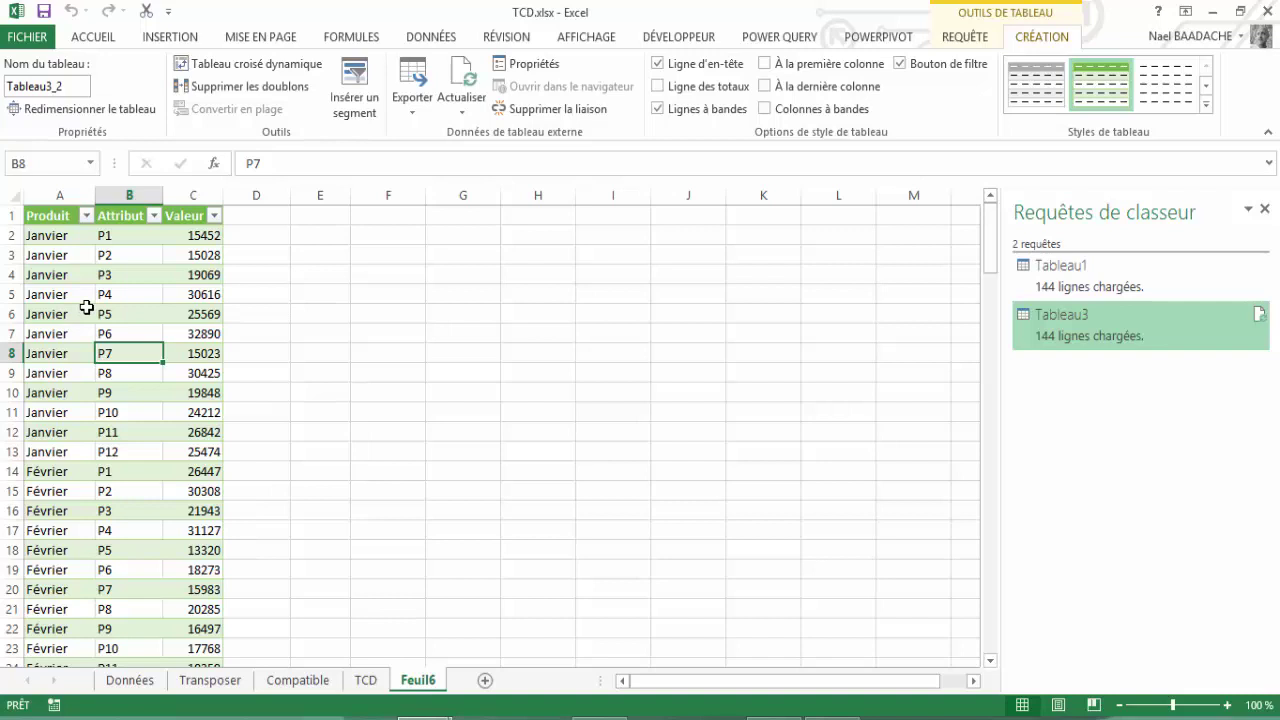
click(176, 317)
click(170, 36)
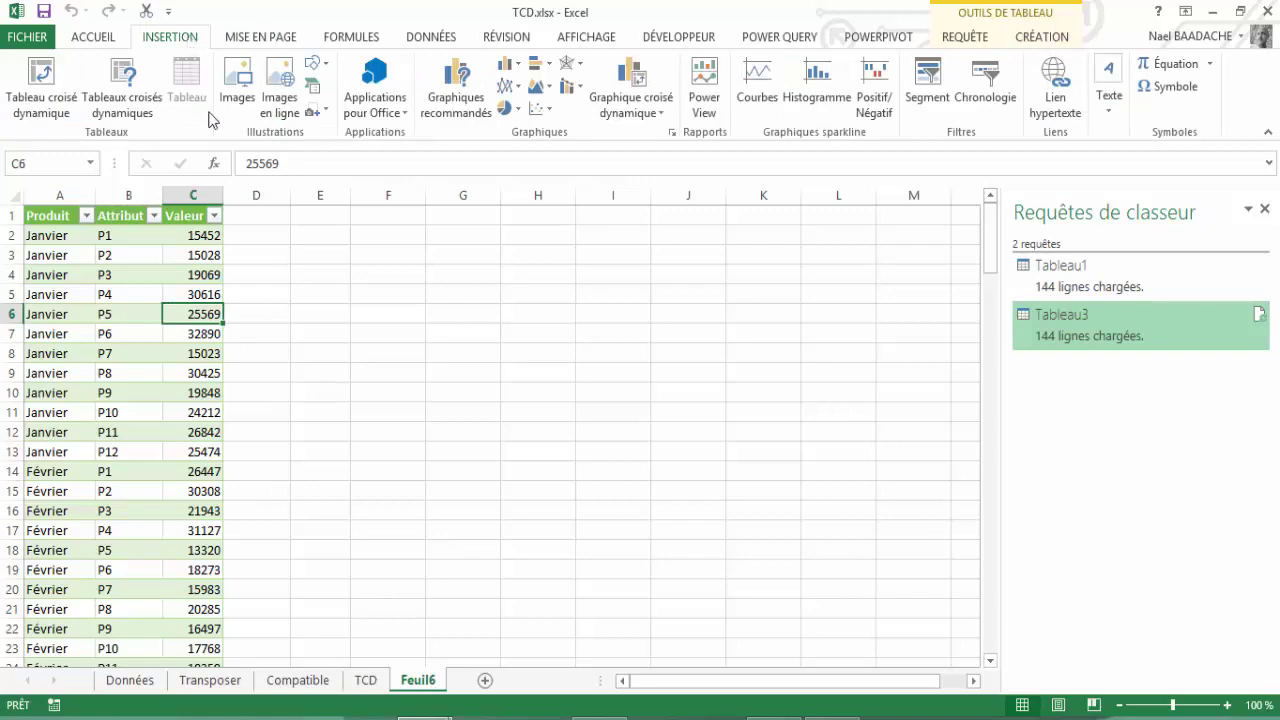
click(42, 88)
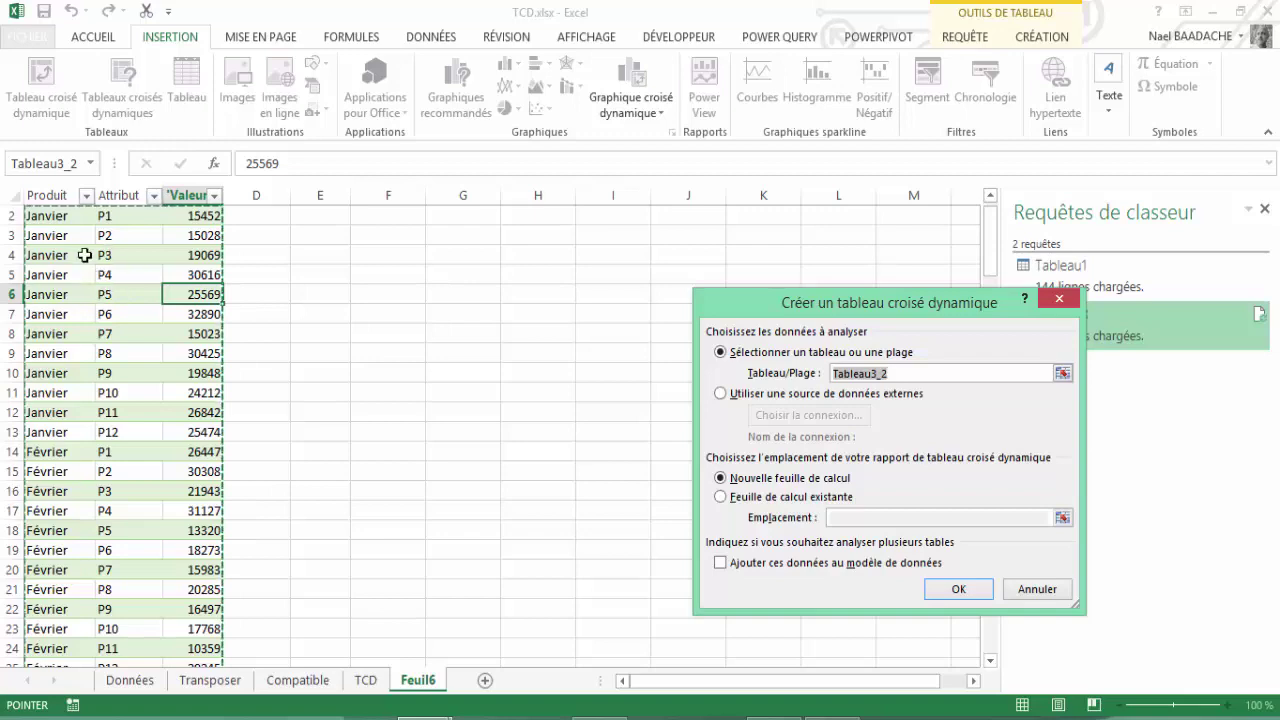
click(960, 590)
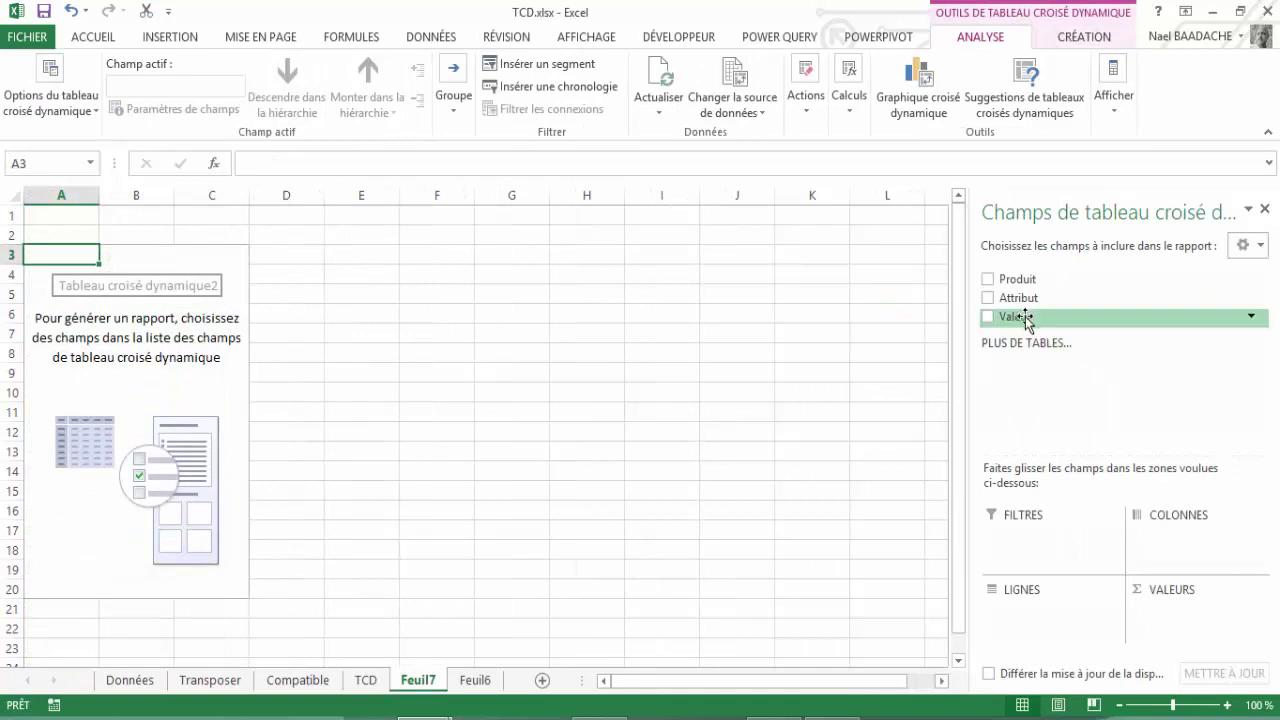
drag(1026, 320, 1178, 620)
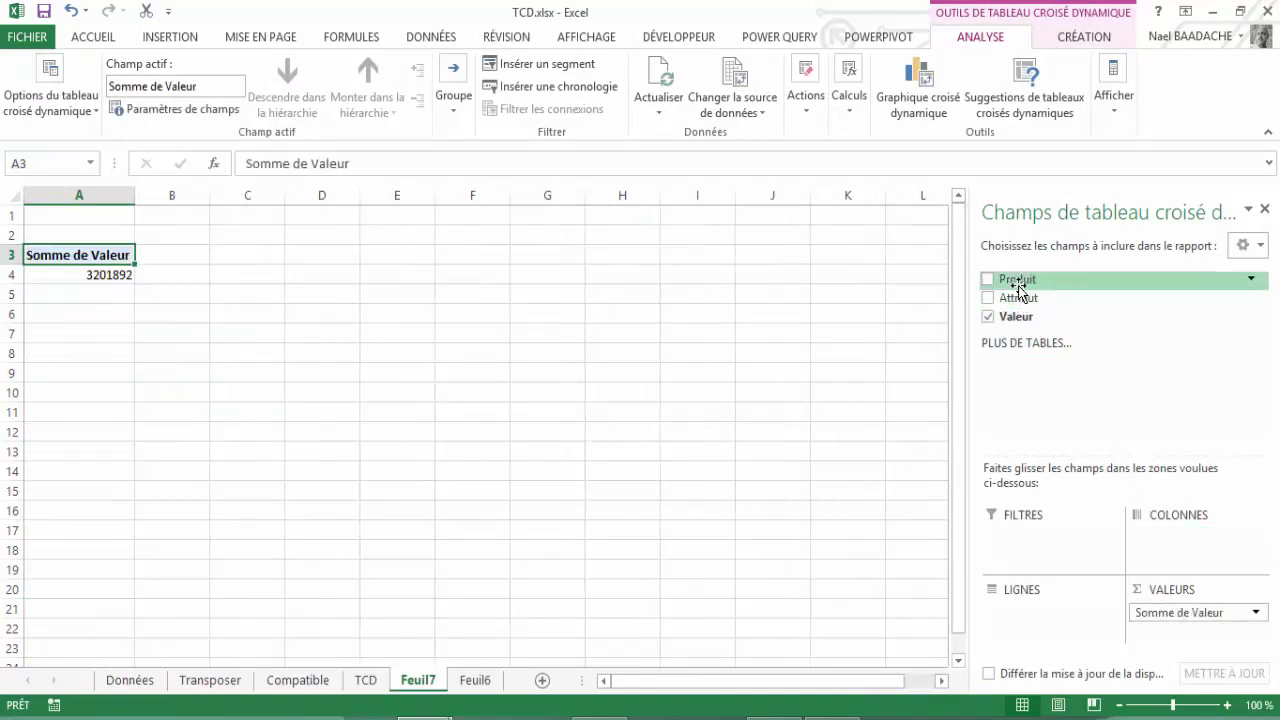
drag(1016, 282, 1022, 618)
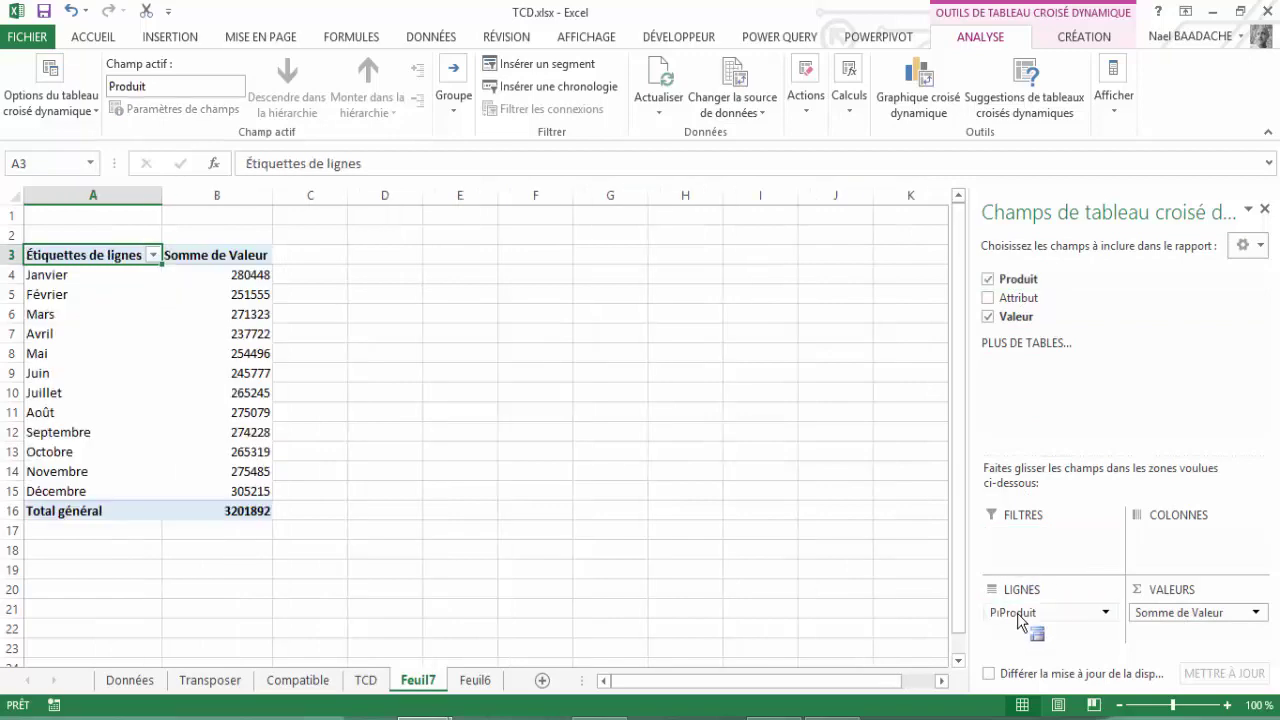
click(250, 350)
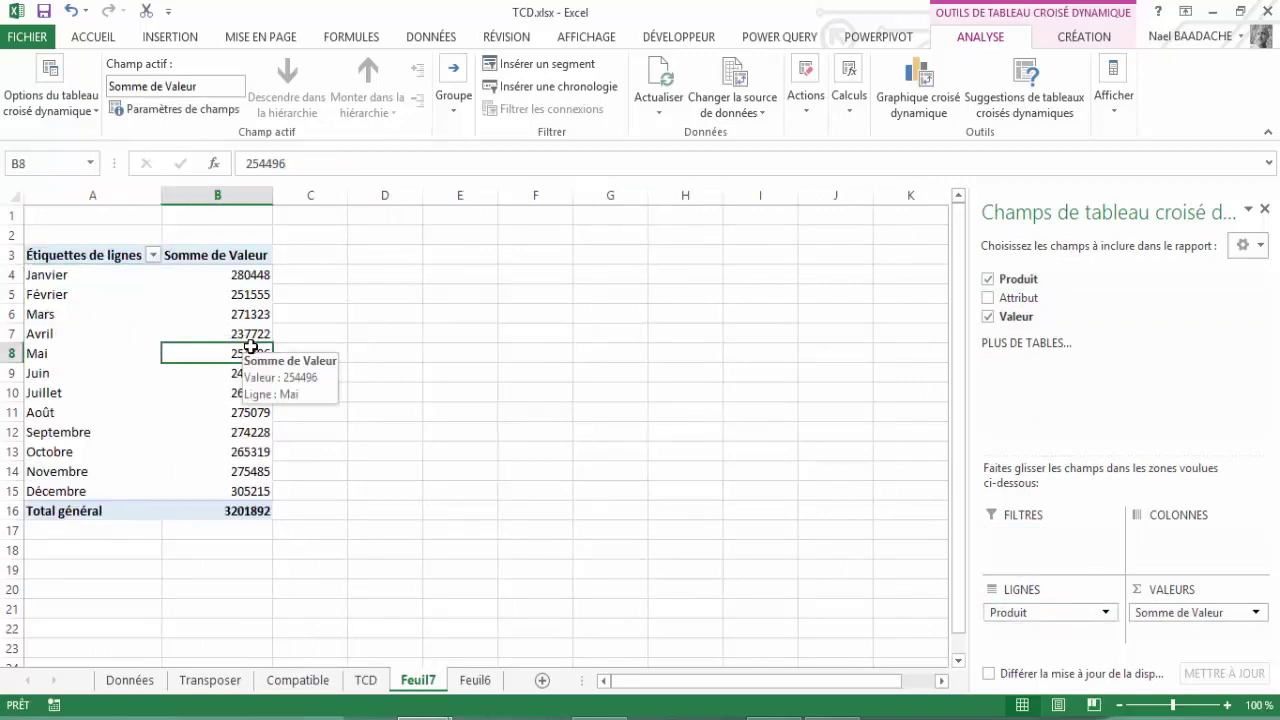
click(130, 680)
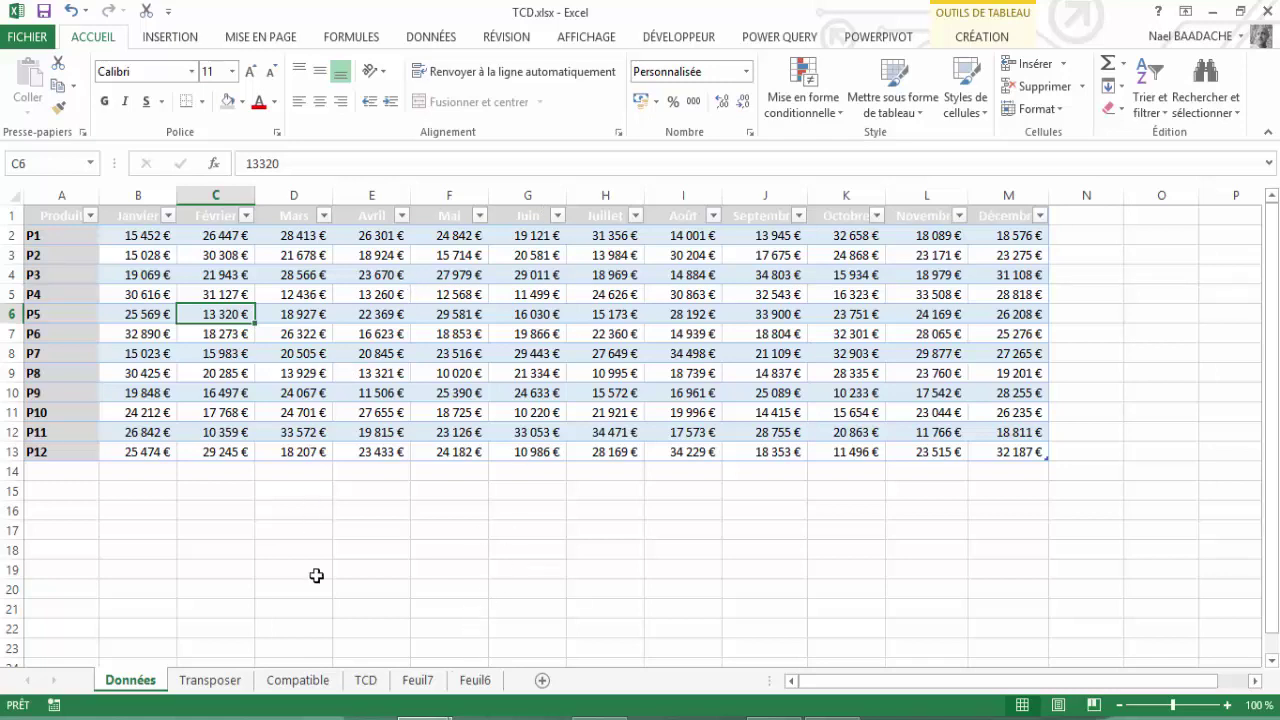
click(414, 684)
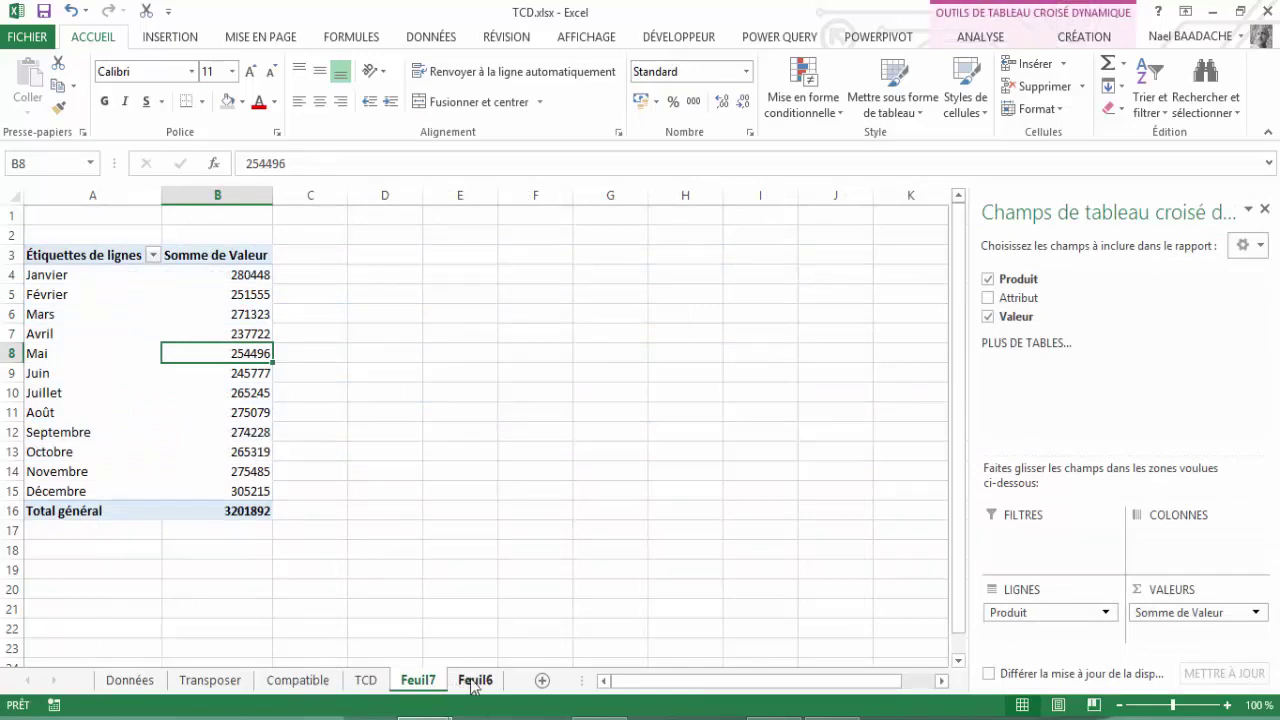
On Feuil6, open the Tableau3 query in the Power Query editor and check a Produit value.
click(472, 681)
click(129, 390)
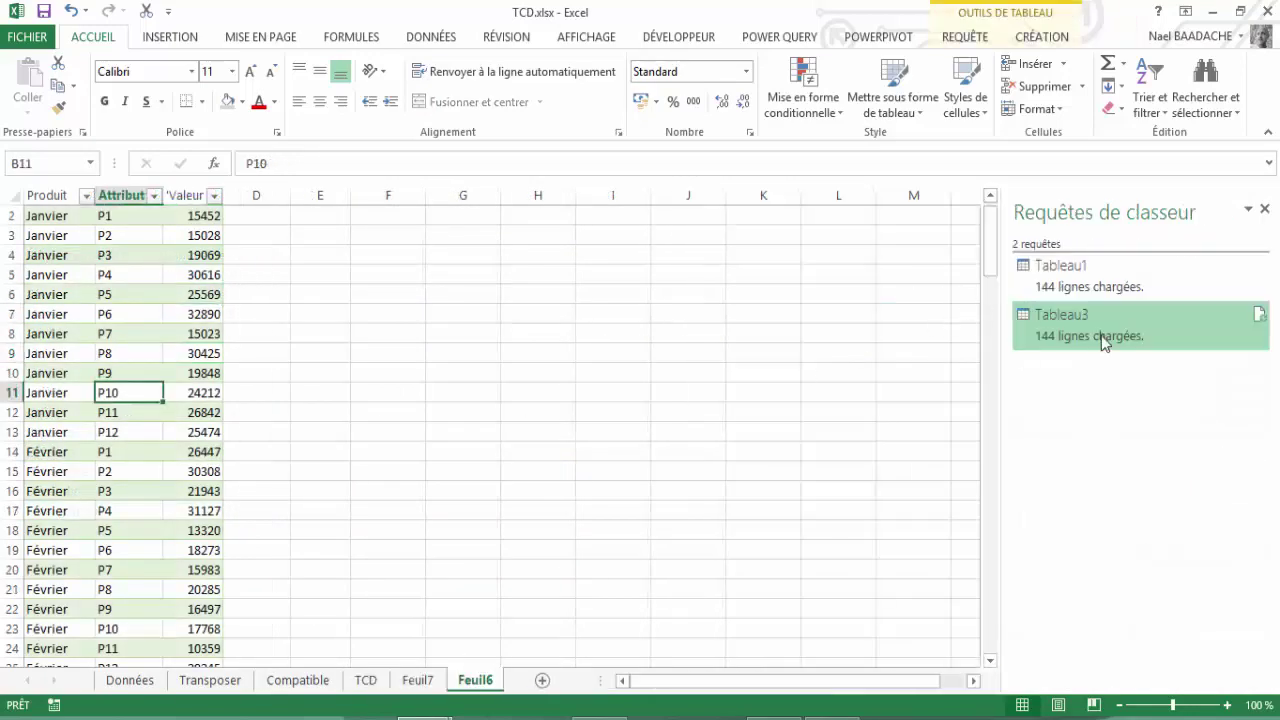
mouse_move(1103, 326)
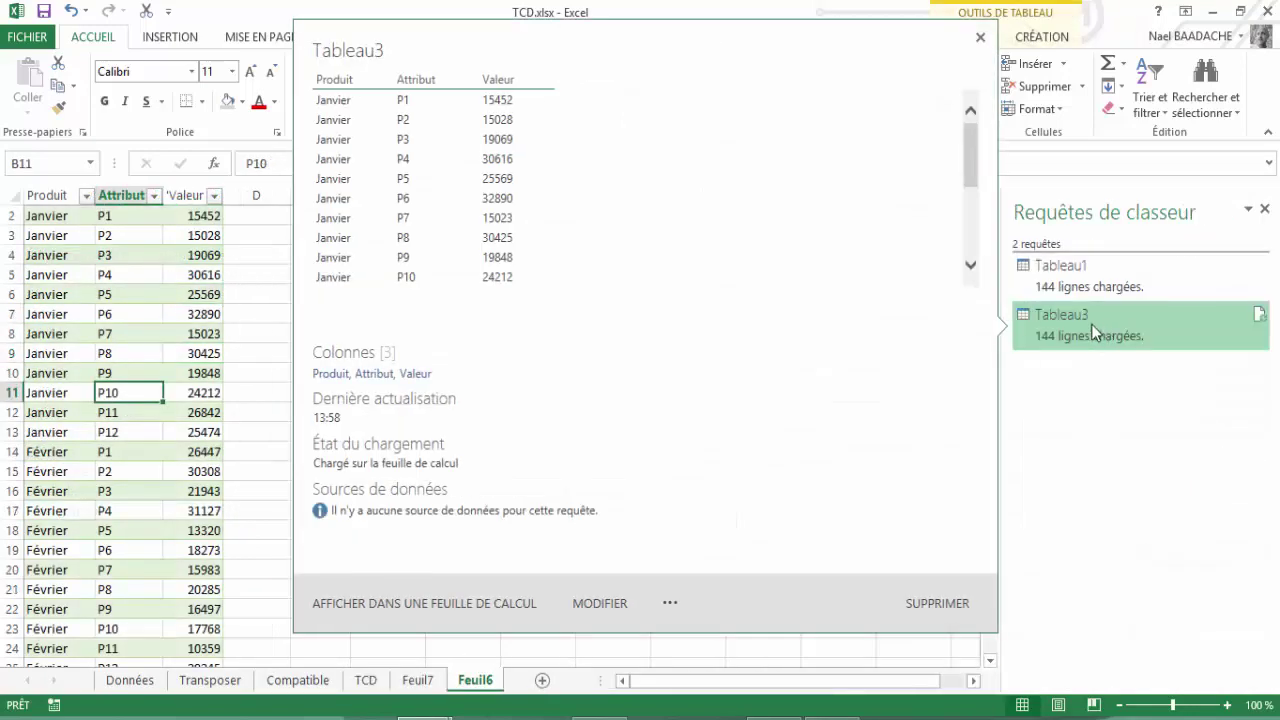
click(605, 605)
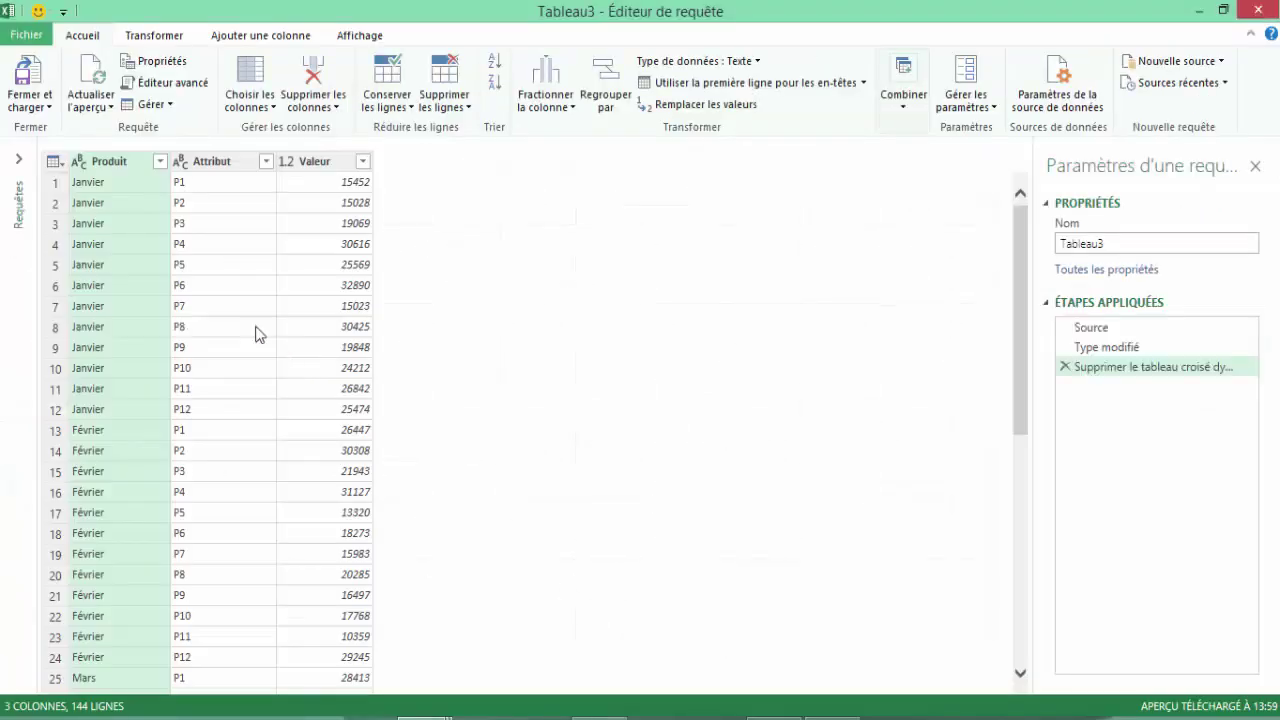
click(155, 263)
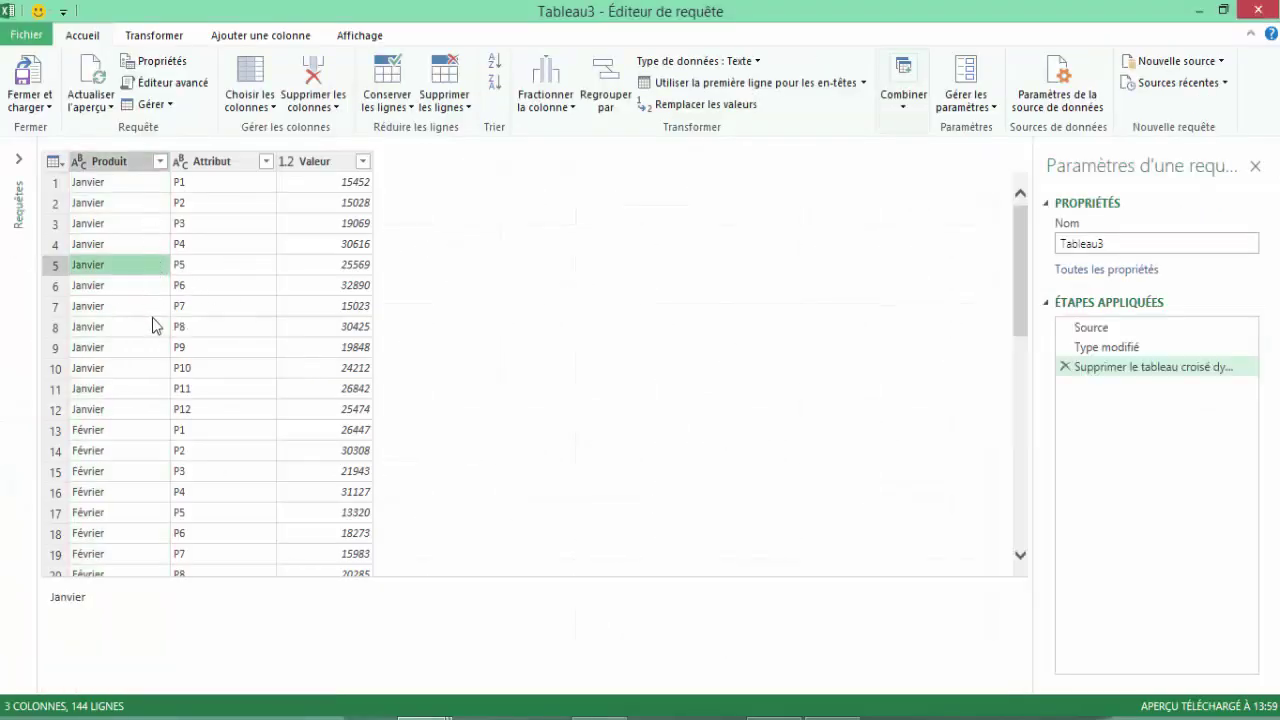
Look over the Dépivoter options without applying any, then bring up the Classeur1 workbook.
click(151, 38)
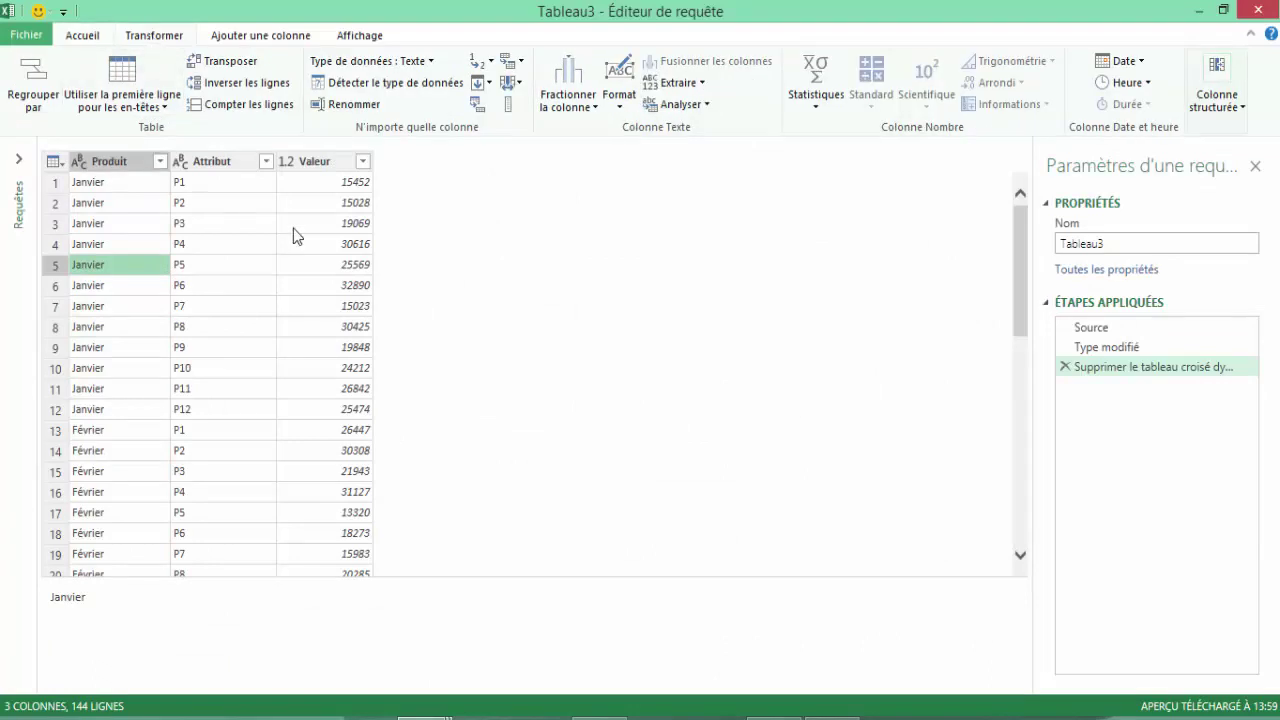
click(520, 63)
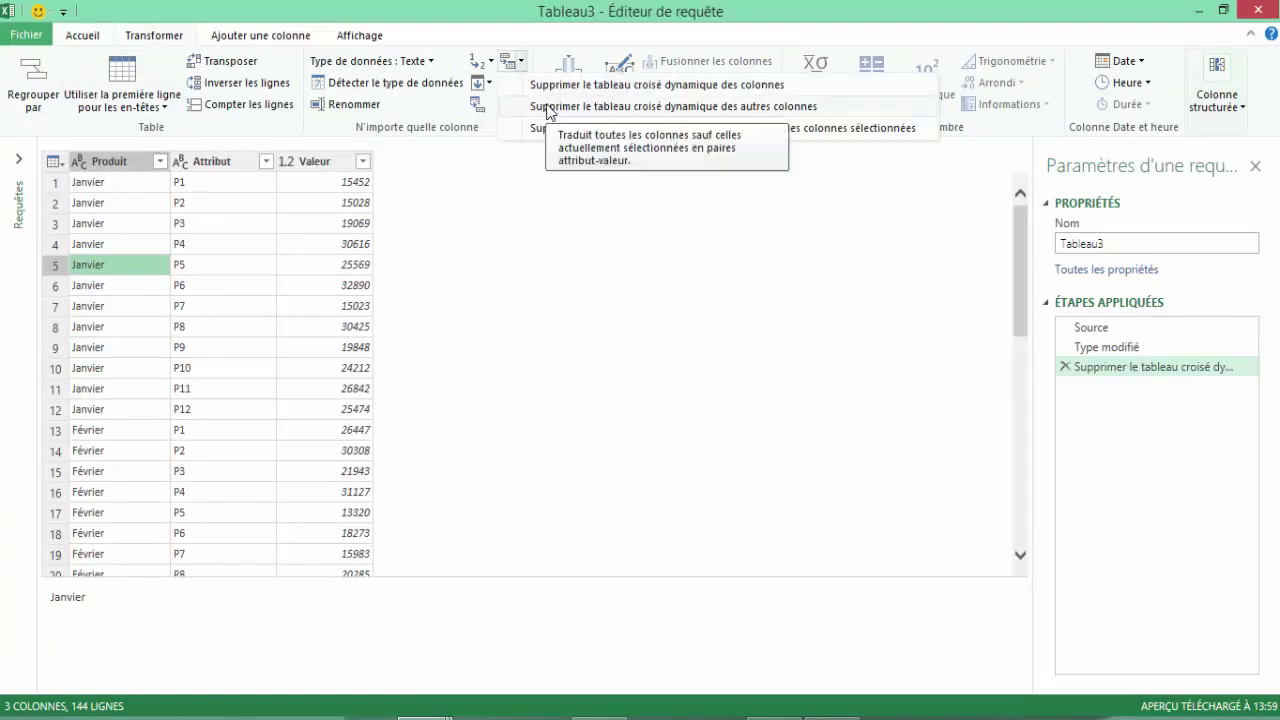
click(522, 298)
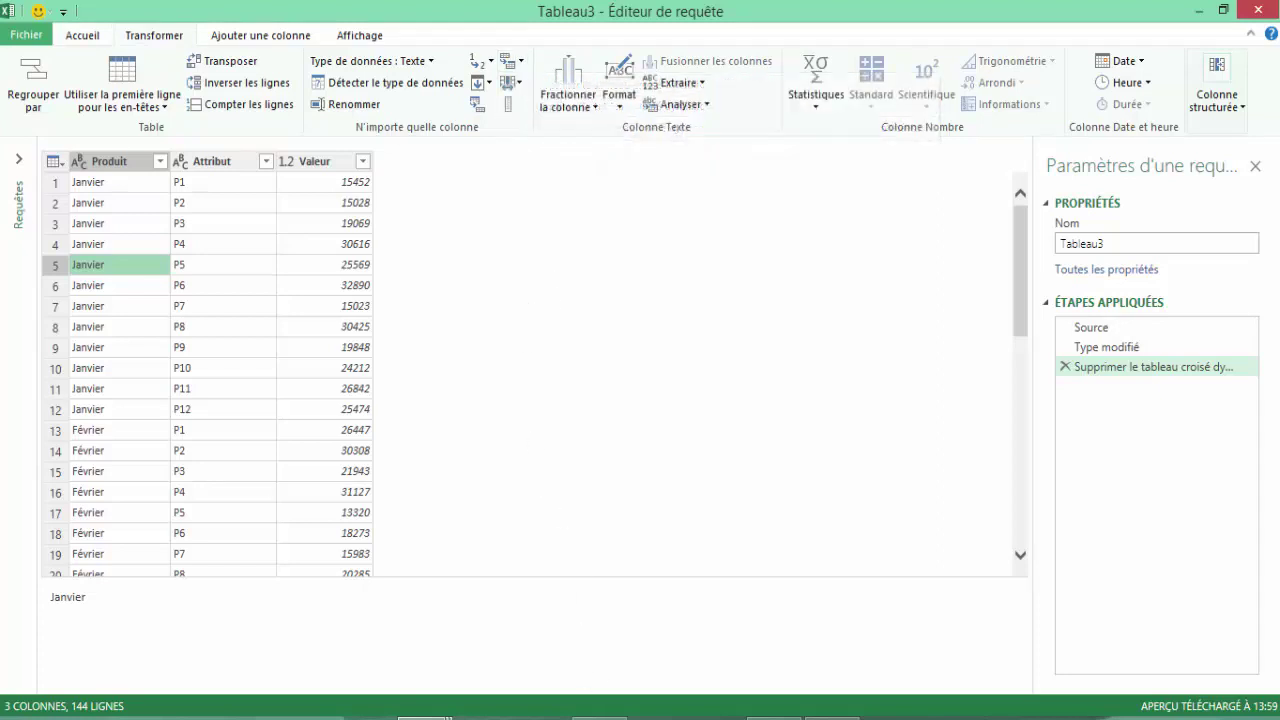
mouse_move(599, 716)
click(599, 630)
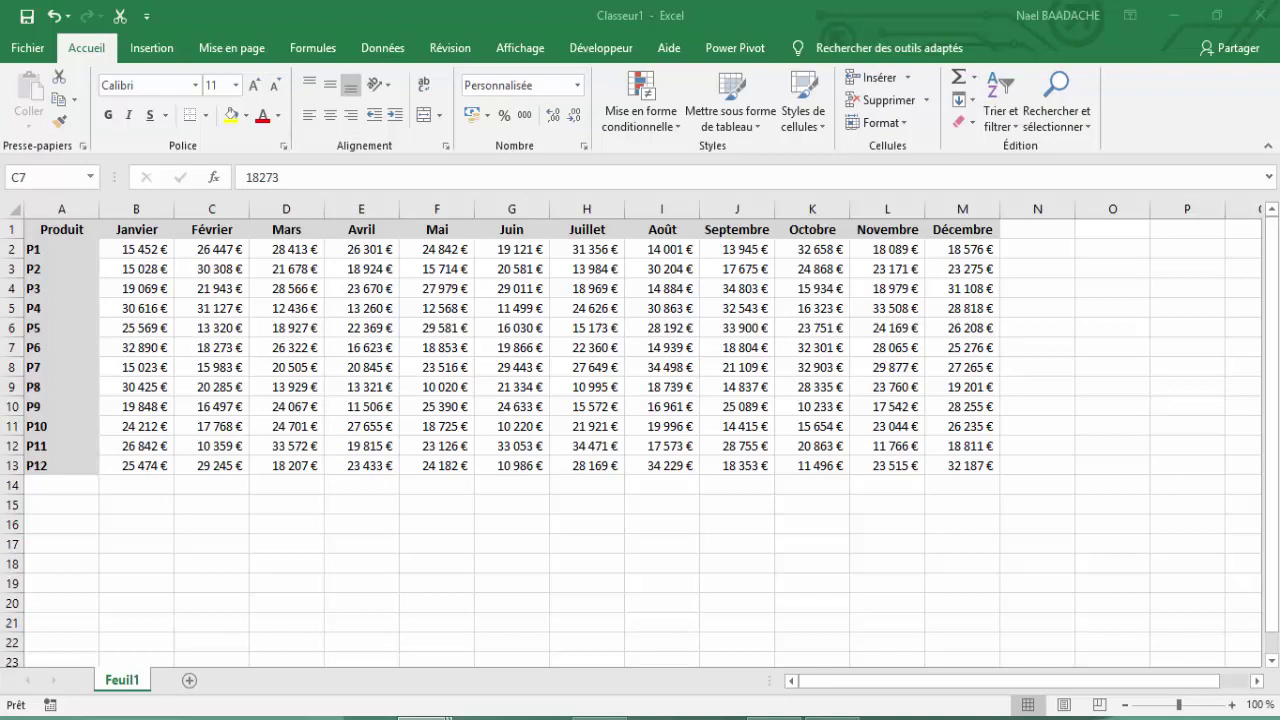
Turn Classeur1's A1:M13 sales range into a table and open it as query Tableau1.
click(296, 386)
click(263, 312)
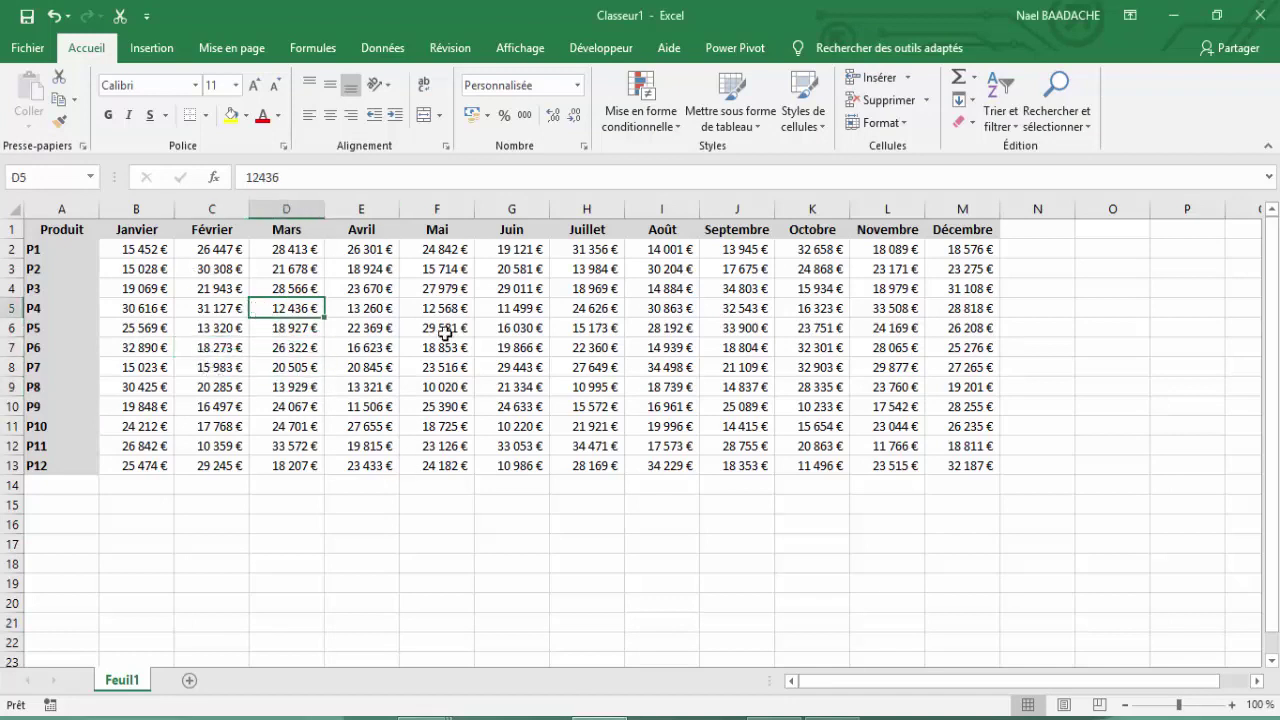
click(385, 48)
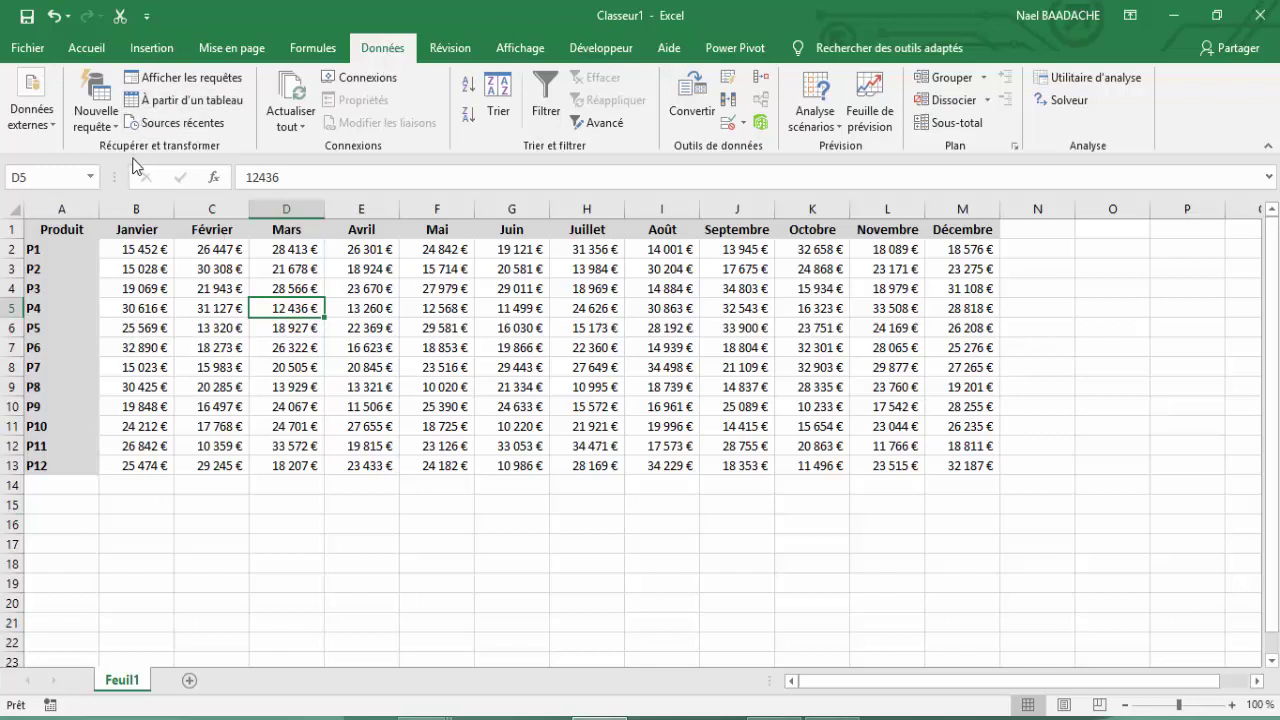
click(187, 106)
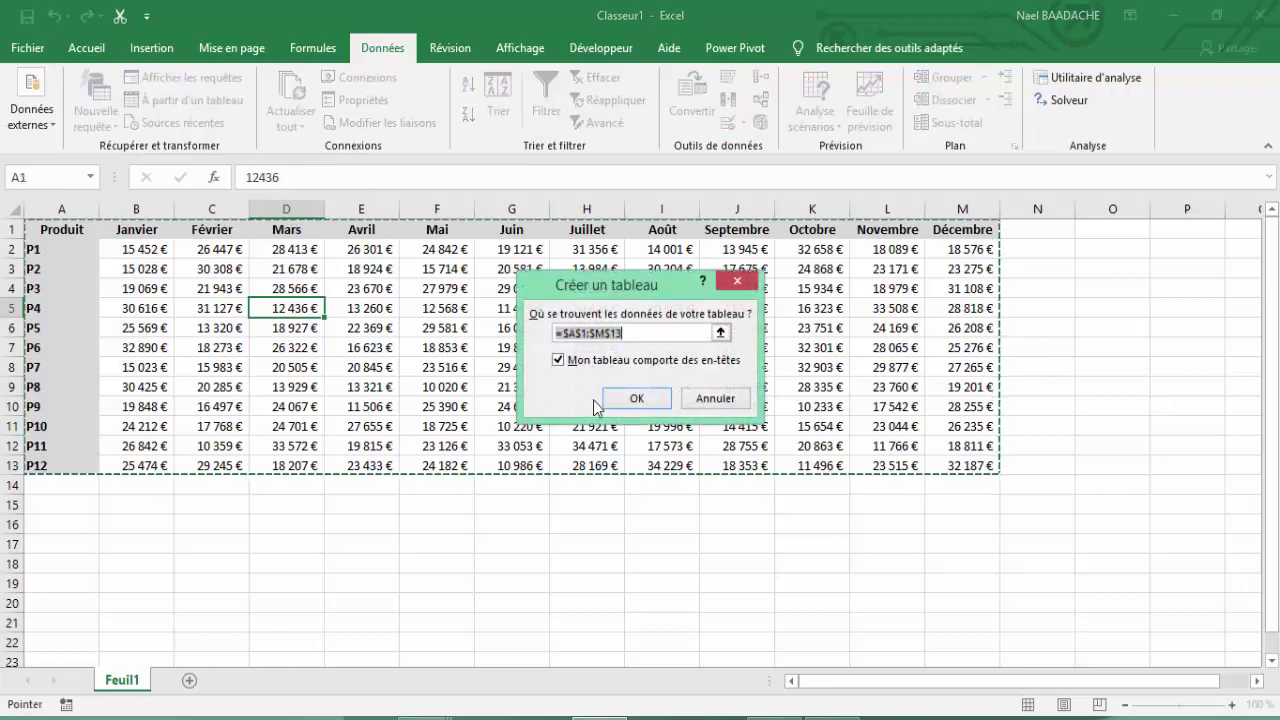
click(636, 400)
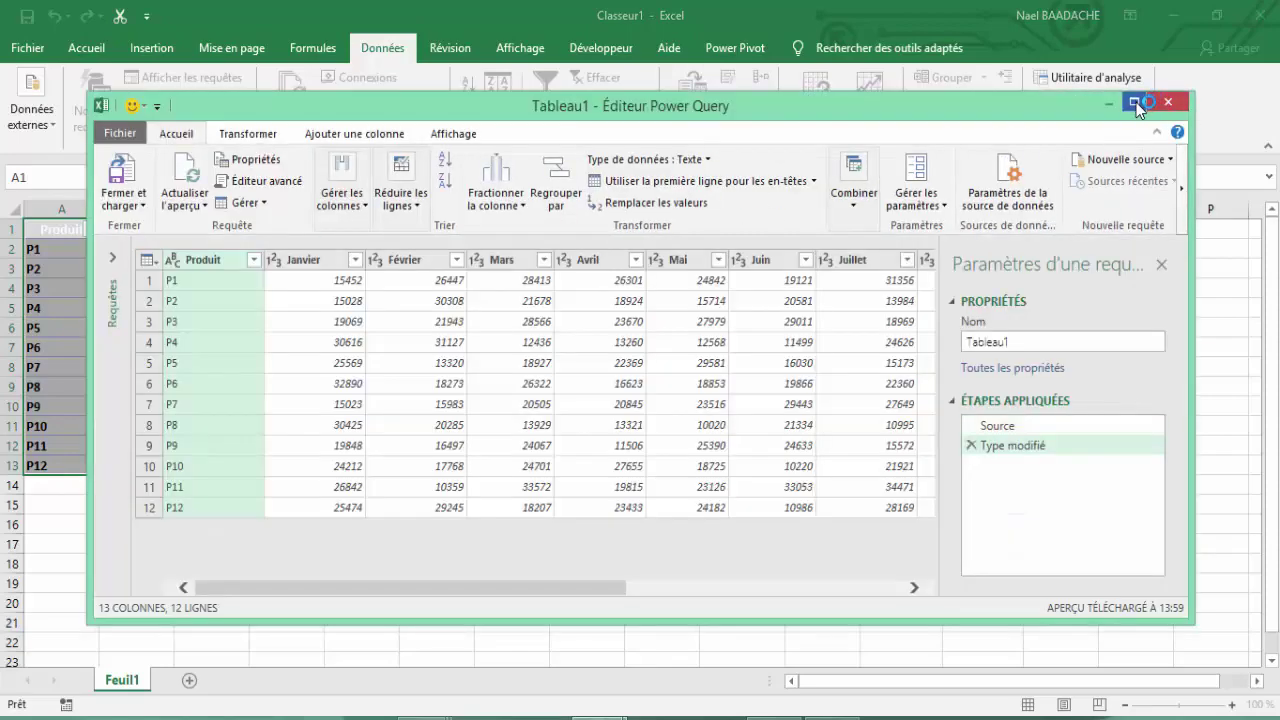
Unpivot every month column except Produit and load the 144 rows to Feuil2 as Tableau1_2.
click(1134, 101)
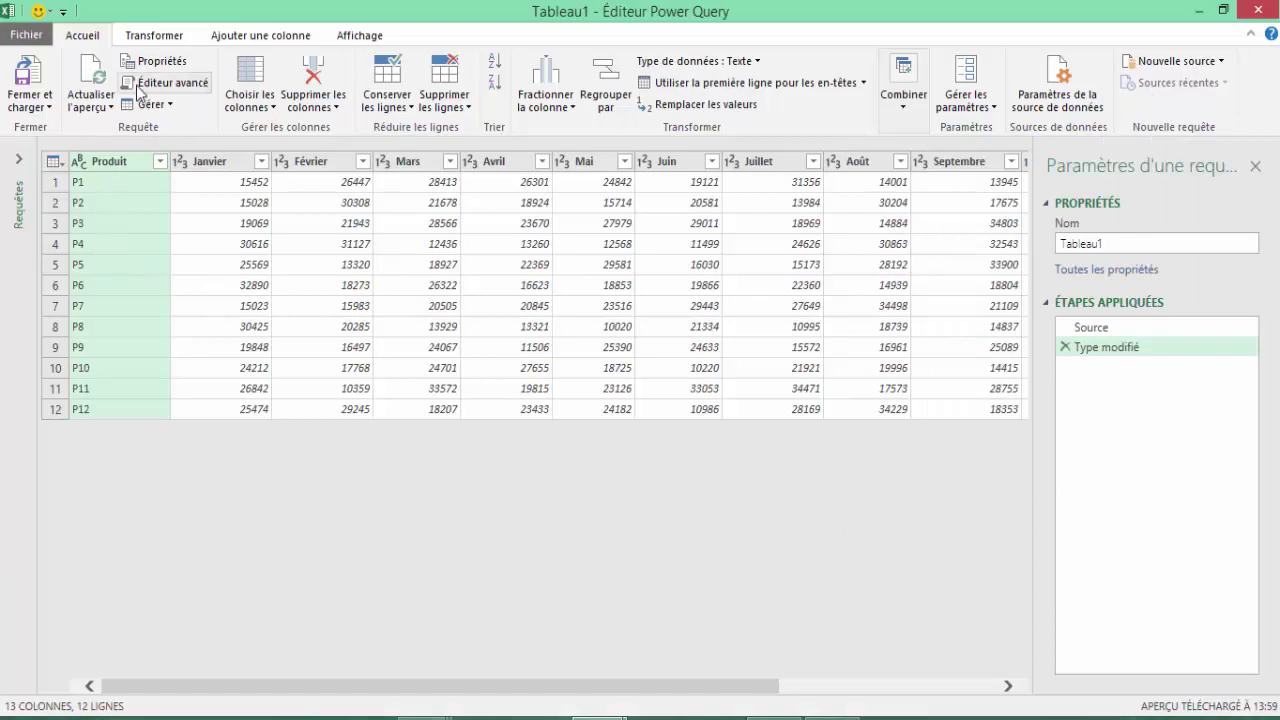
click(150, 38)
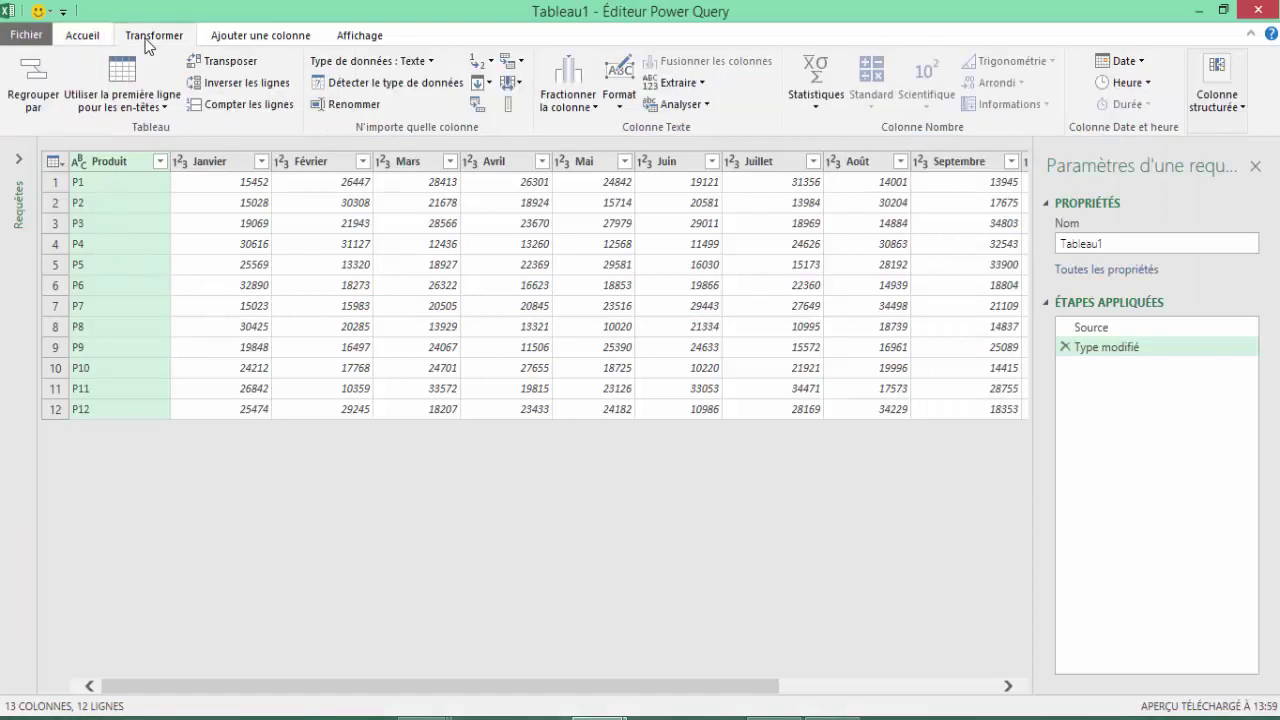
click(523, 61)
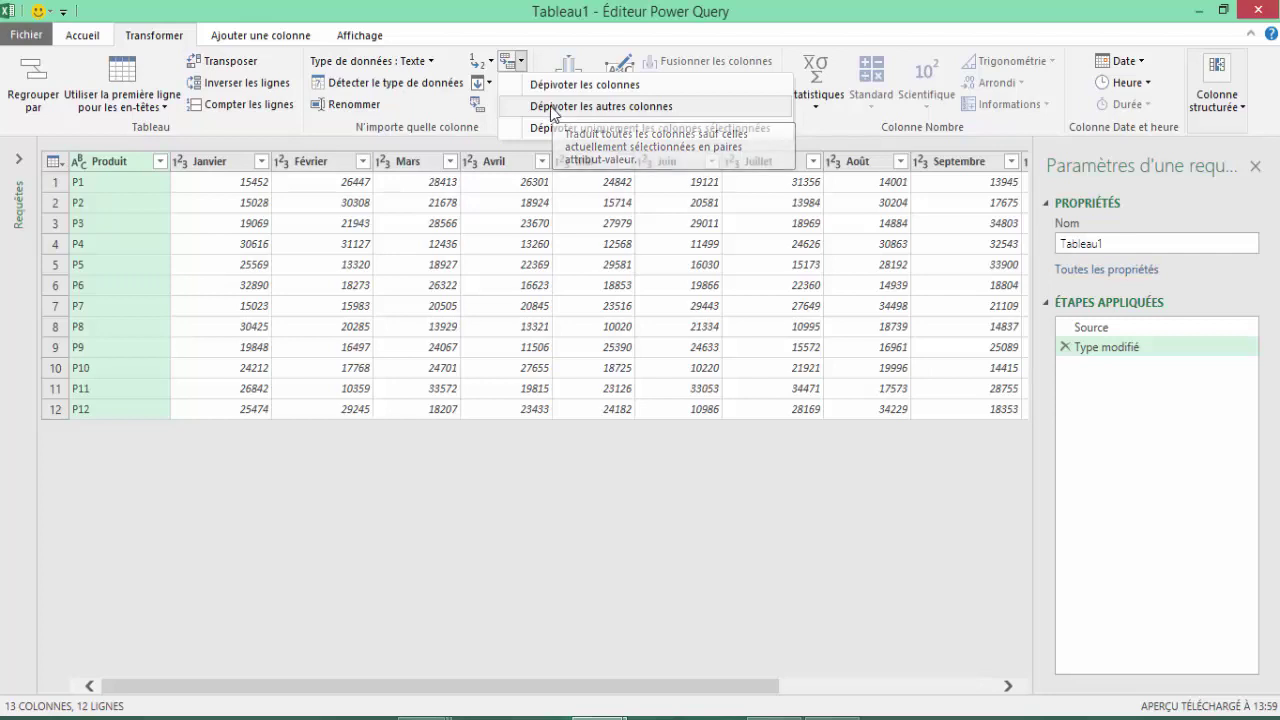
click(550, 106)
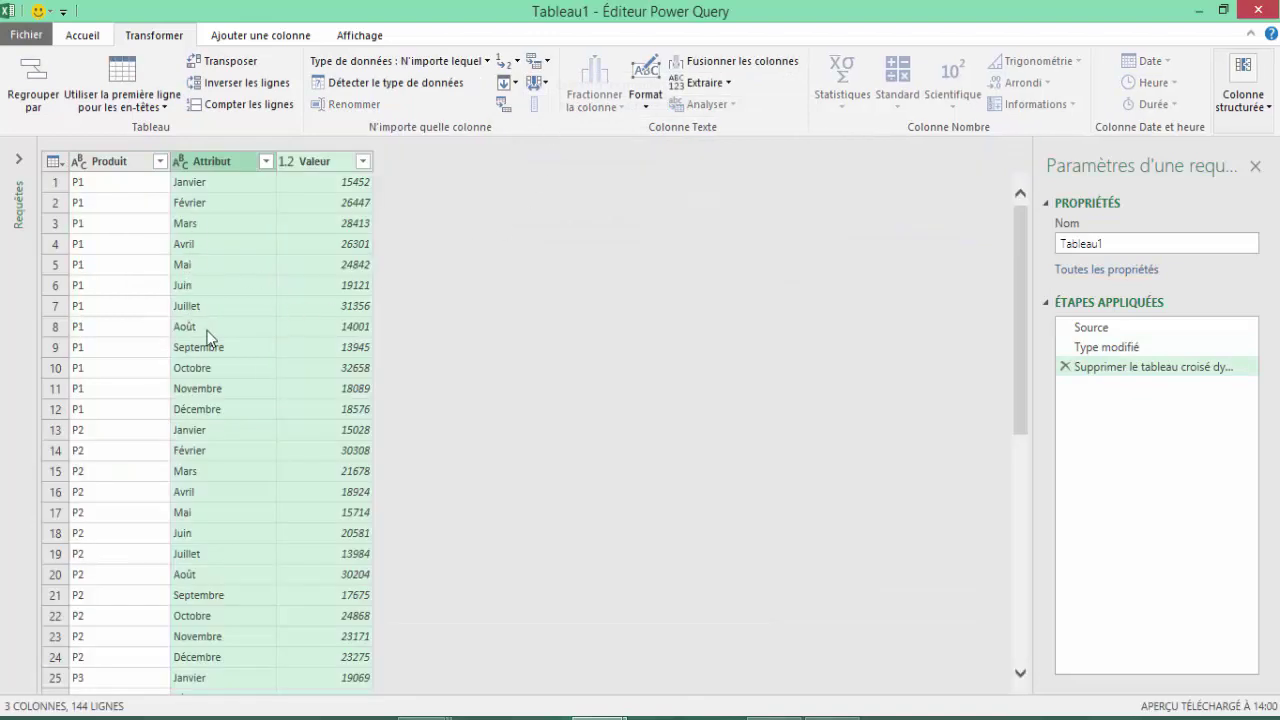
click(208, 330)
click(85, 36)
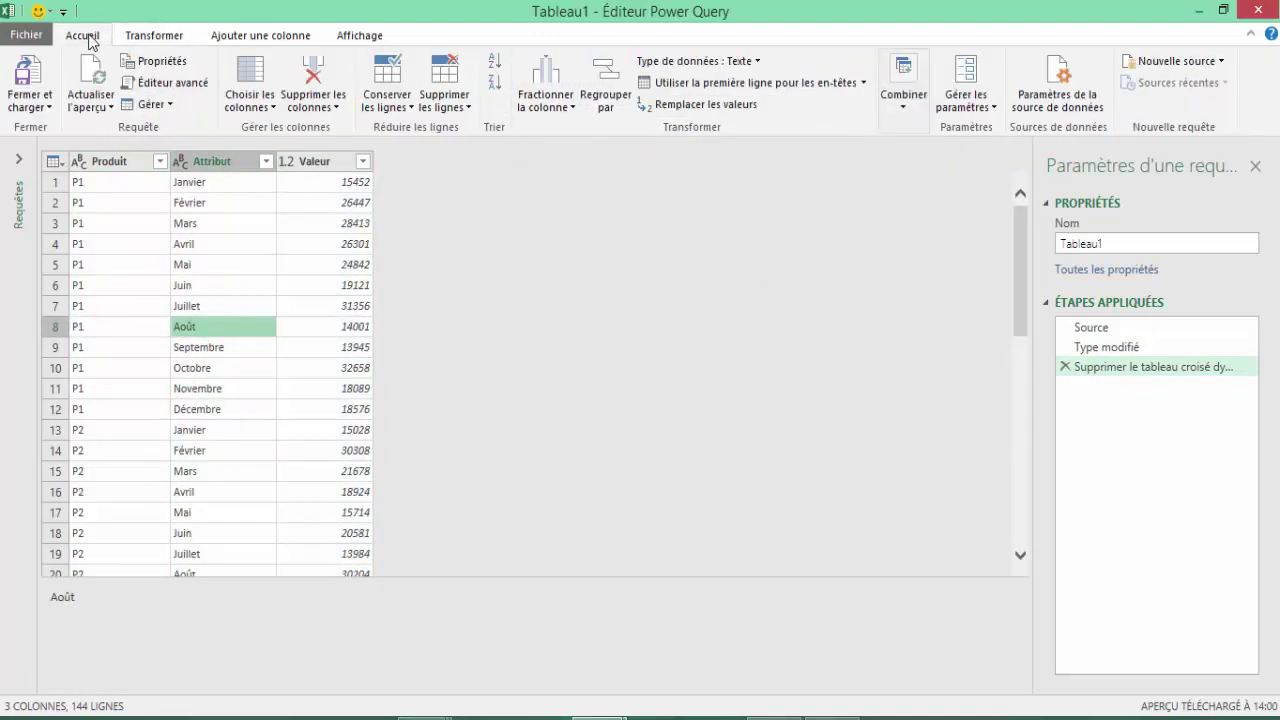
click(33, 80)
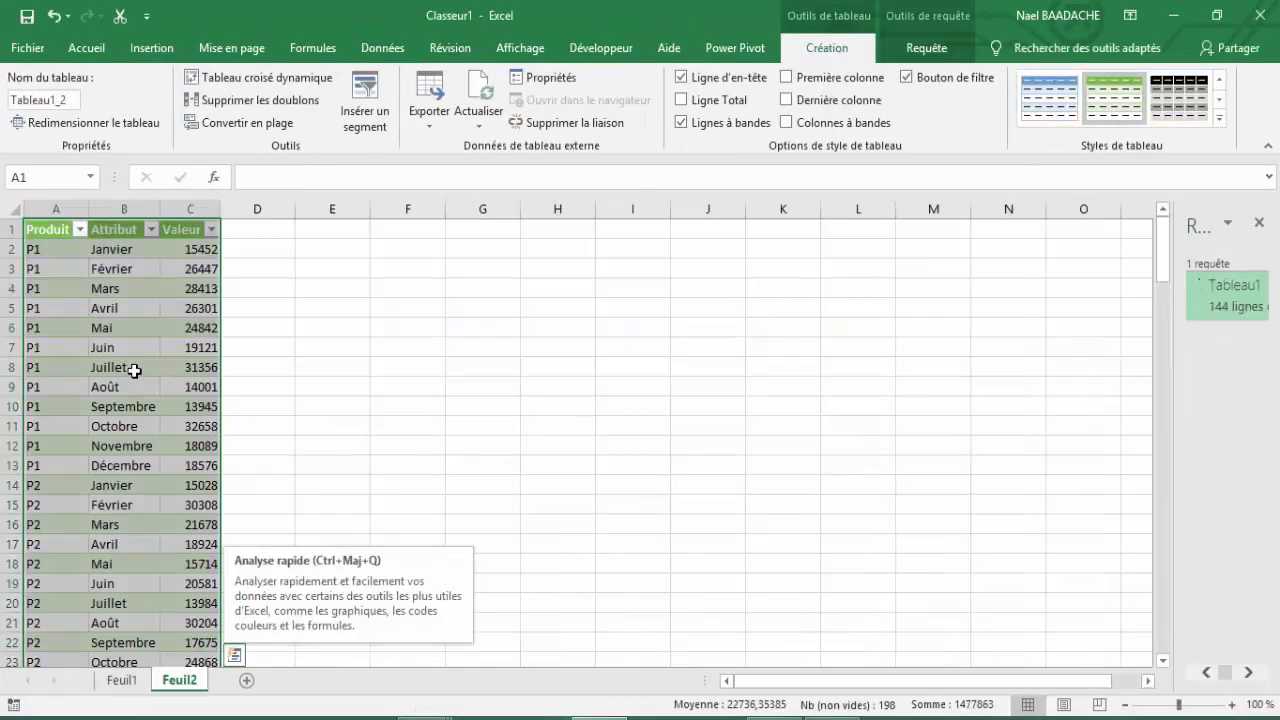
Create a pivot table from Tableau1_2 on new sheet Feuil3.
click(136, 368)
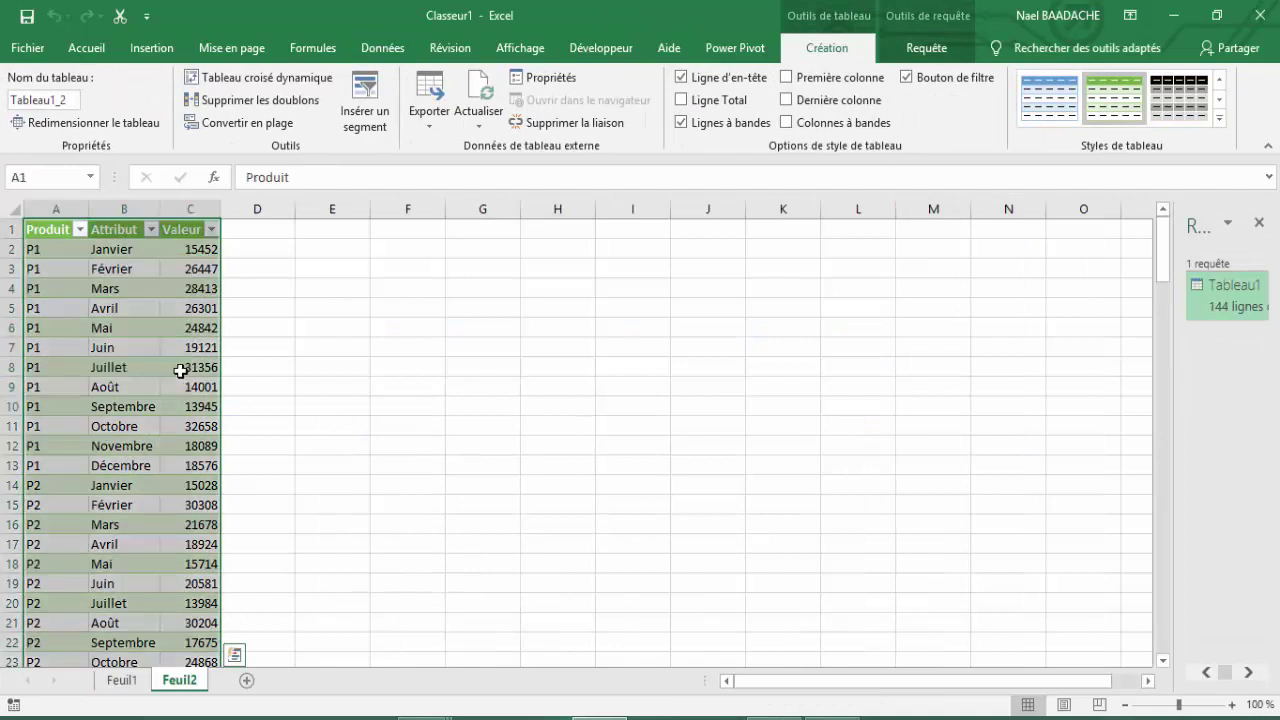
click(124, 386)
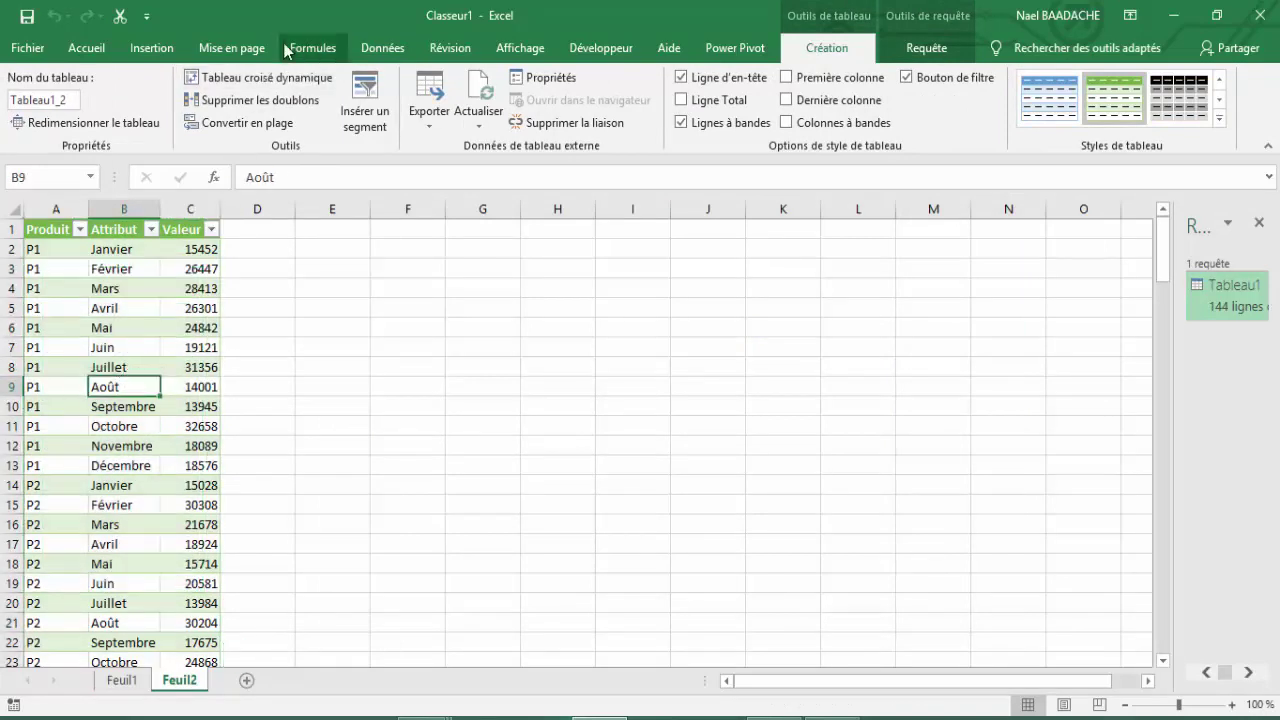
click(148, 48)
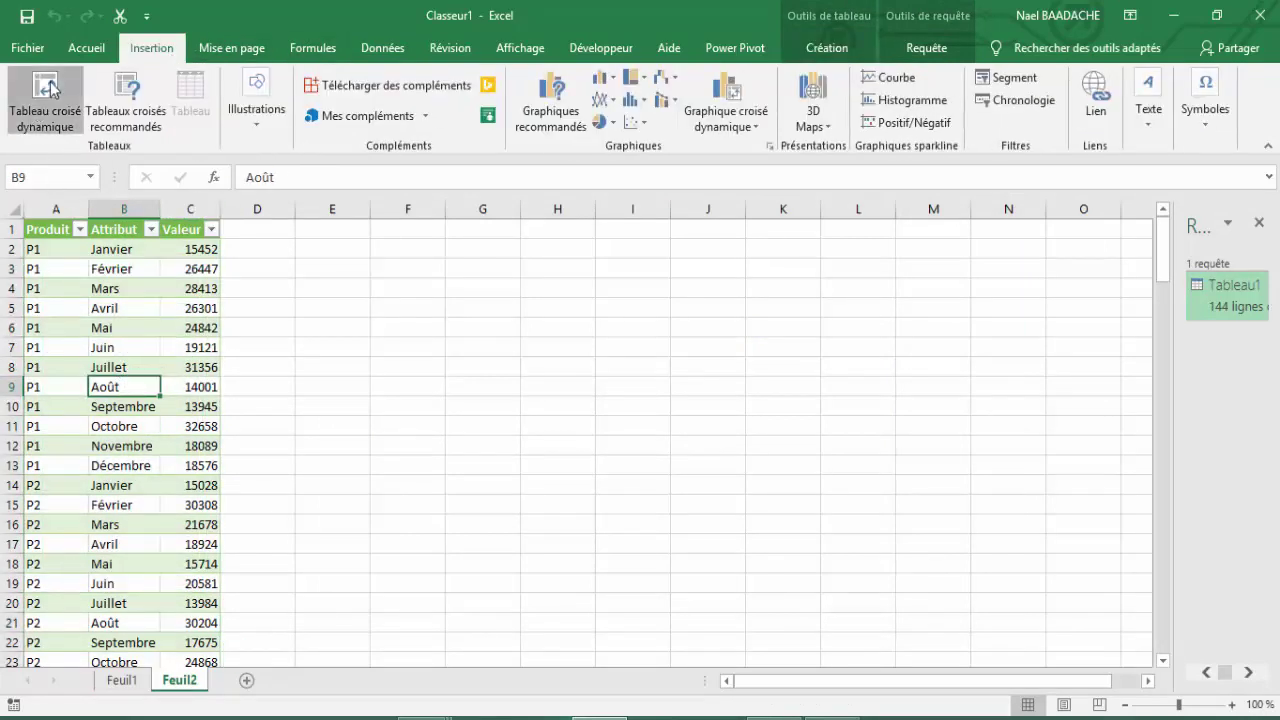
click(45, 100)
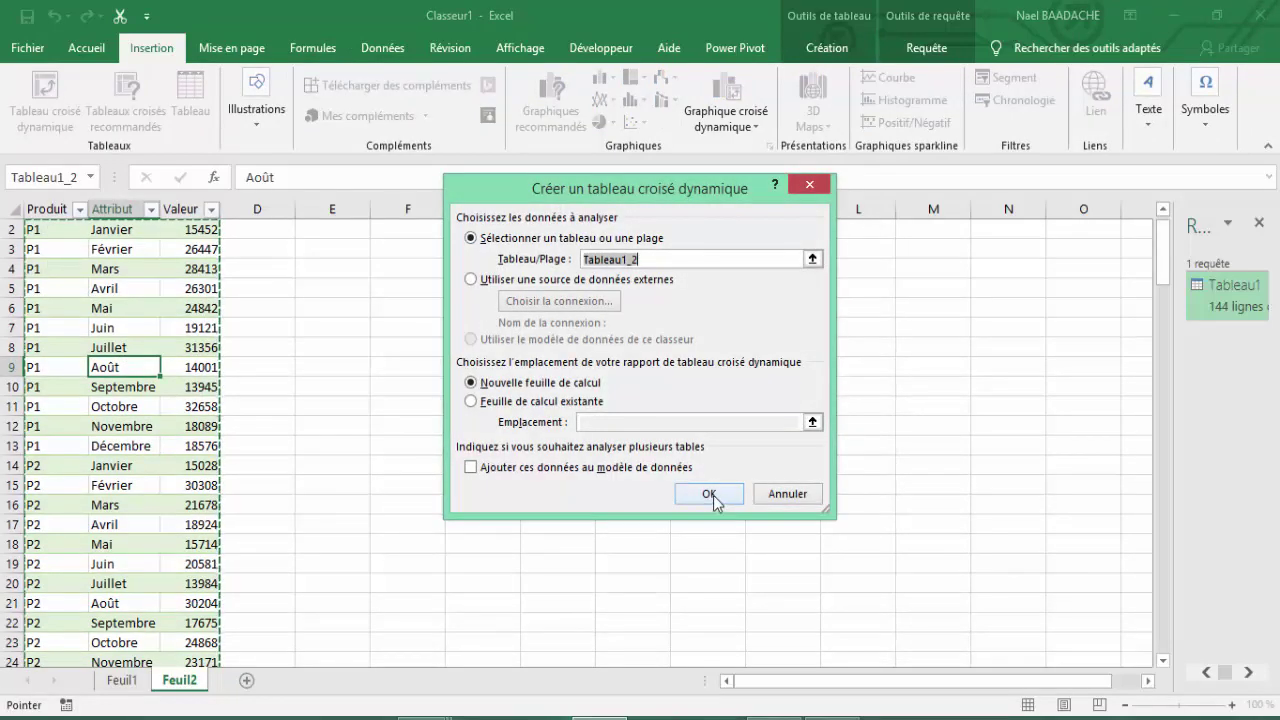
click(714, 501)
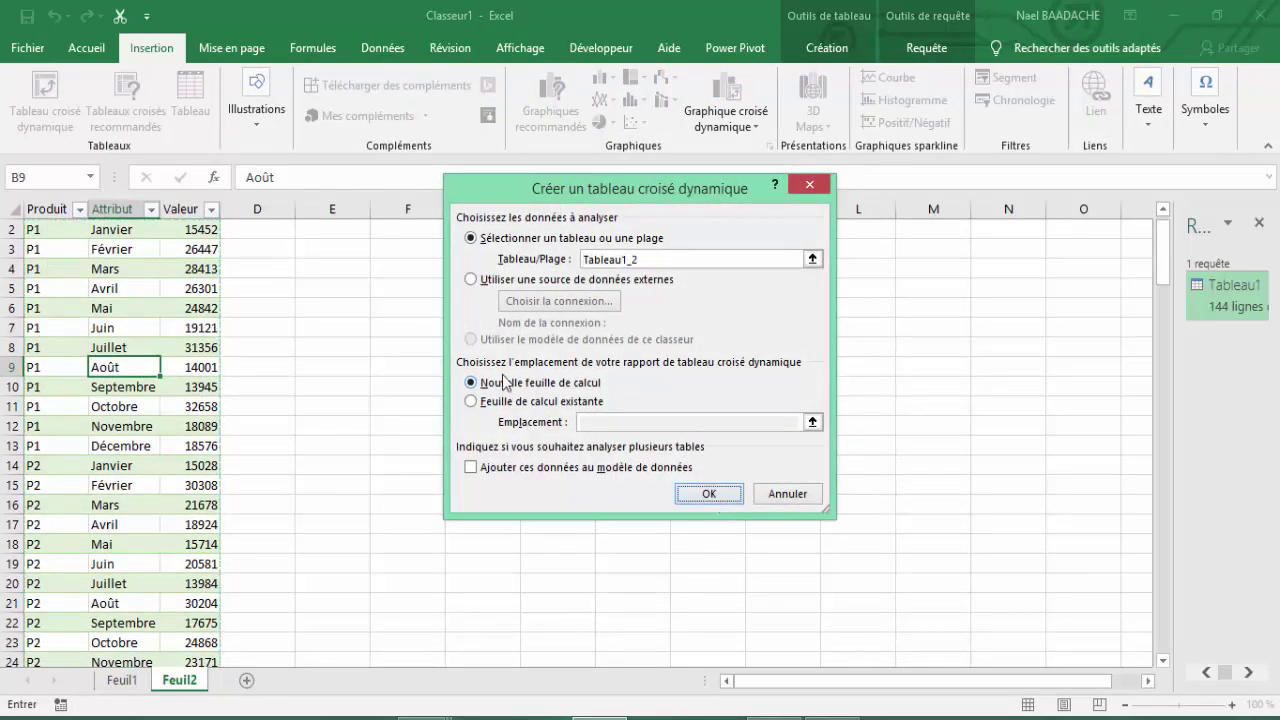
click(700, 495)
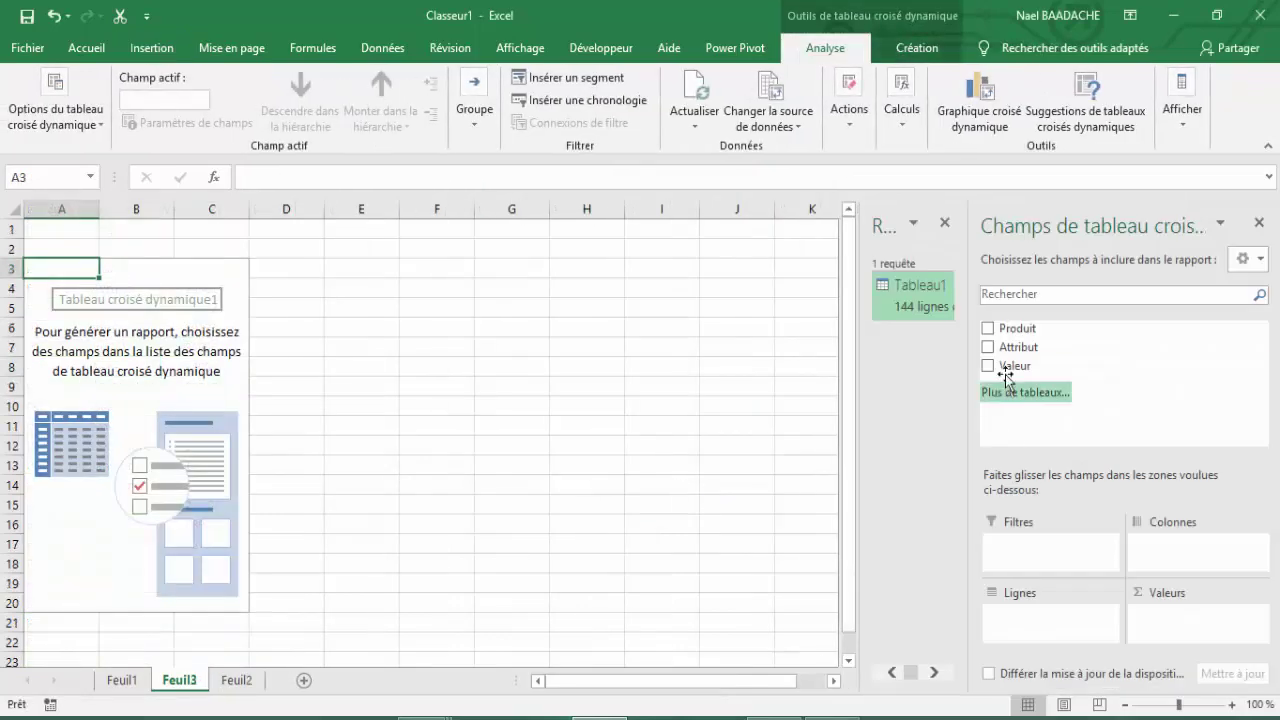
Add Valeur as a sum and Produit as rows, totalling 3201892 across P1–P12.
drag(1006, 370, 1170, 618)
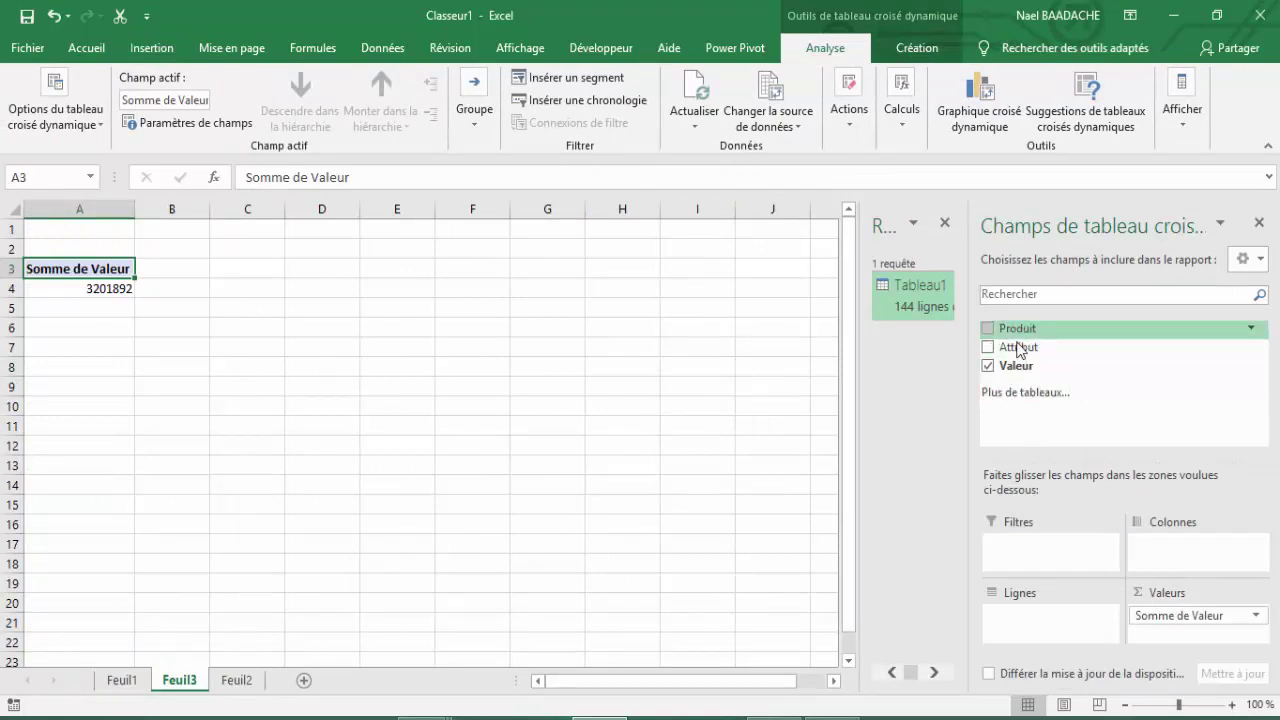
drag(1017, 328, 1014, 622)
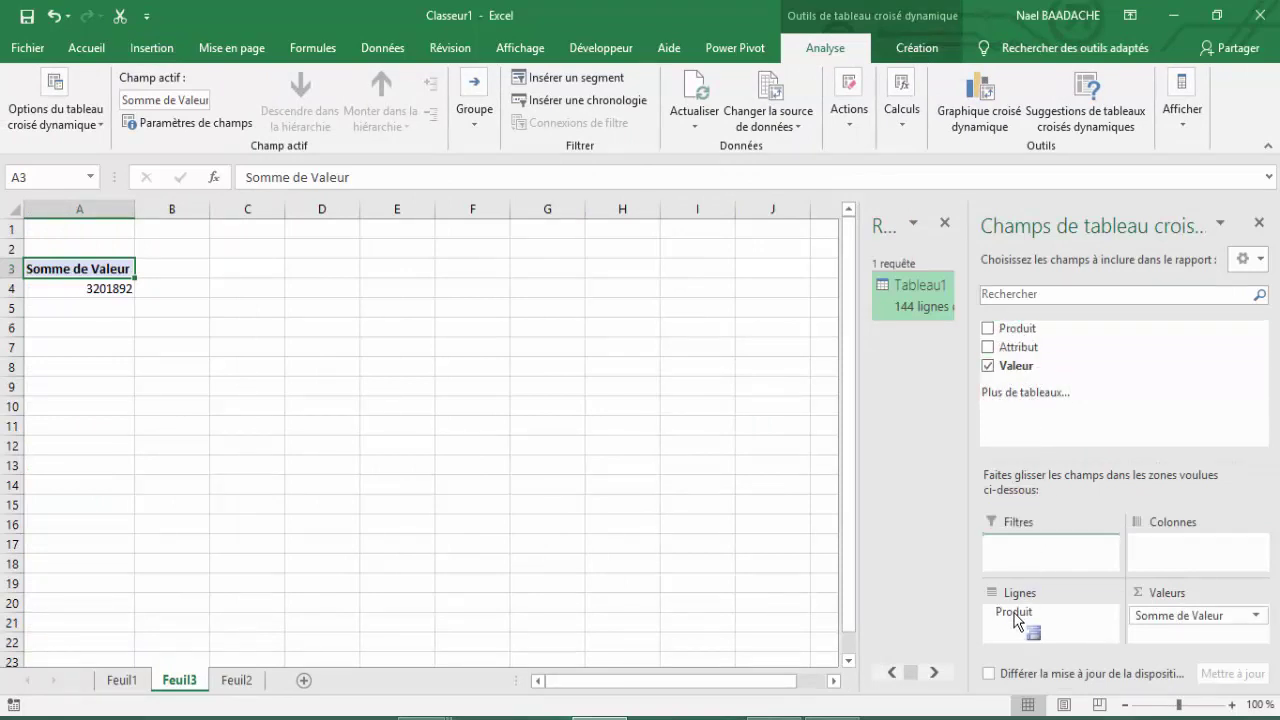
click(192, 400)
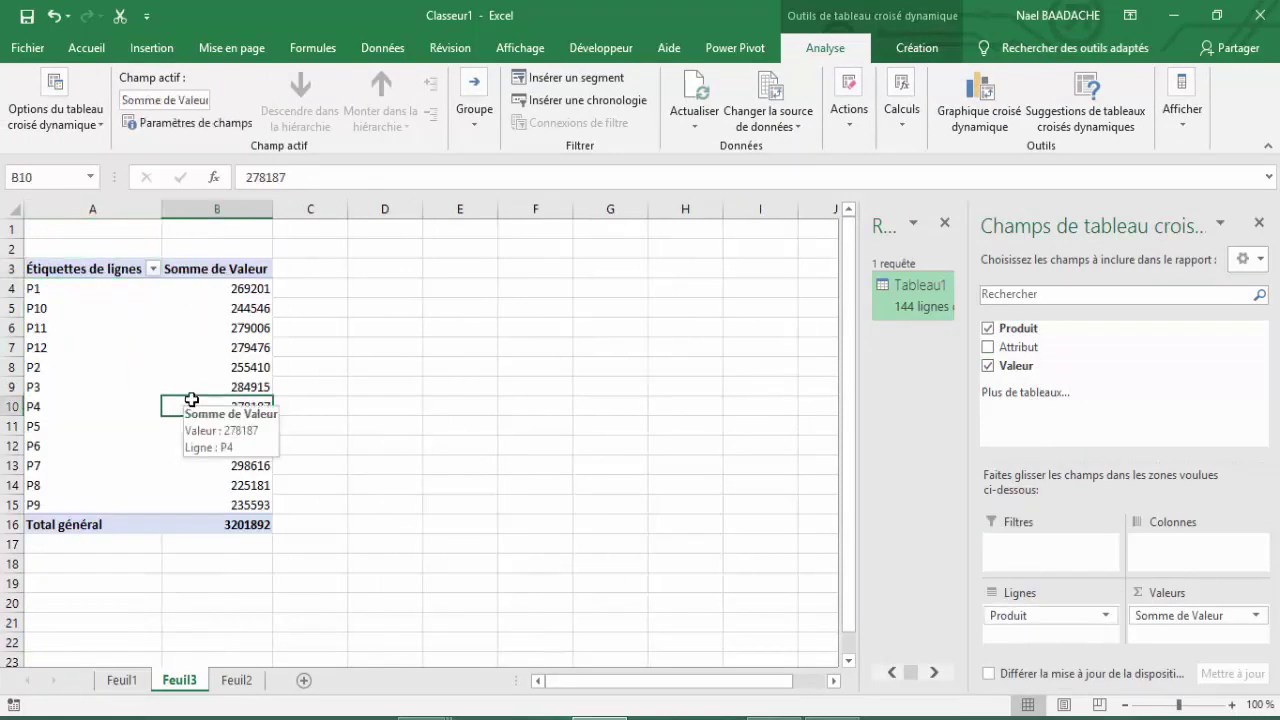